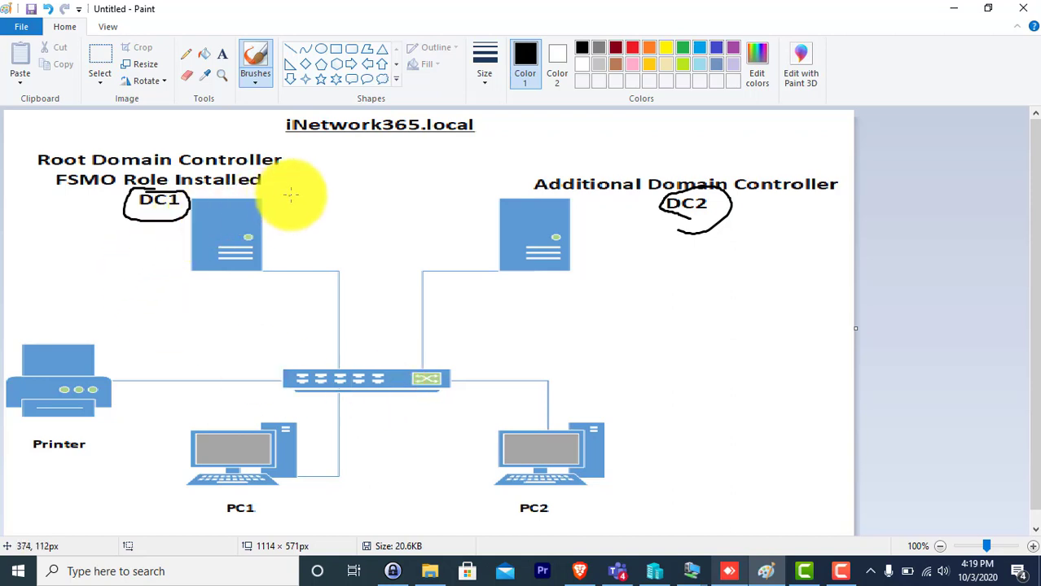
Draw an X over the DC1 server icon on the diagram and a stroke from DC2 toward its label
{"action": "left_click_drag", "start_coordinate": [291, 196], "coordinate": [189, 272]}
{"action": "left_click_drag", "start_coordinate": [167, 195], "coordinate": [303, 255]}
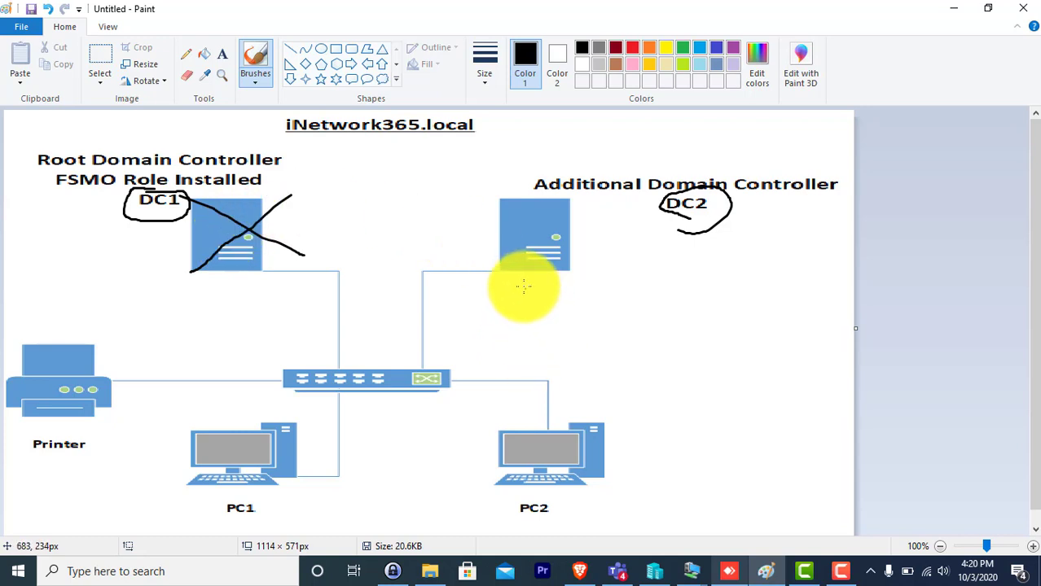
{"action": "mouse_move", "coordinate": [515, 200]}
{"action": "left_mouse_down"}
{"action": "mouse_move", "coordinate": [622, 174]}
{"action": "mouse_move", "coordinate": [564, 325]}
{"action": "mouse_move", "coordinate": [466, 225]}
{"action": "mouse_move", "coordinate": [578, 177]}
{"action": "mouse_move", "coordinate": [579, 197]}
{"action": "left_mouse_up"}
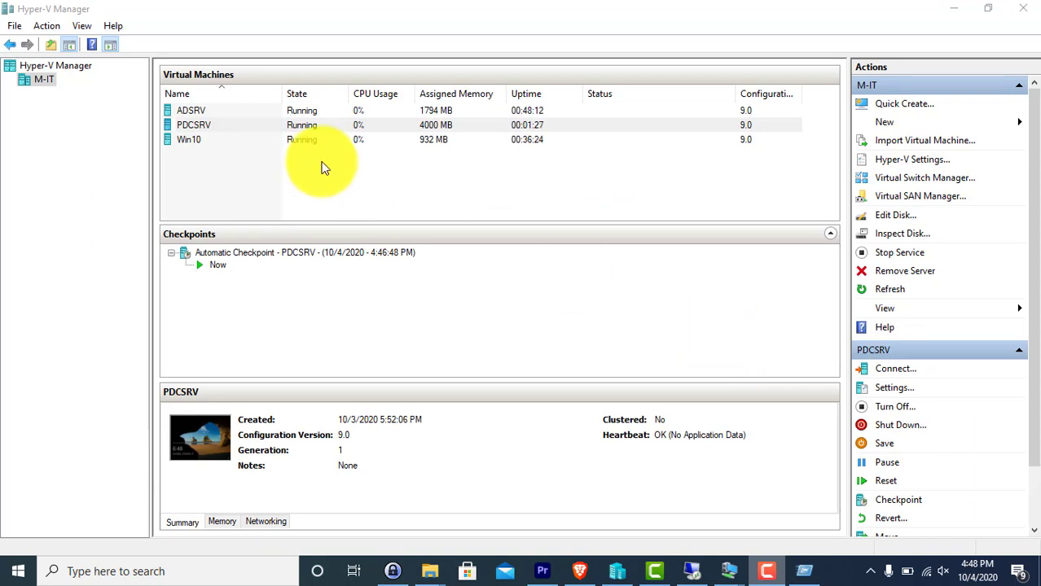
Look over the PDCSRV, ADSRV and Win10 VMs, then open a console connection to PDCSRV
{"action": "left_click", "coordinate": [197, 127]}
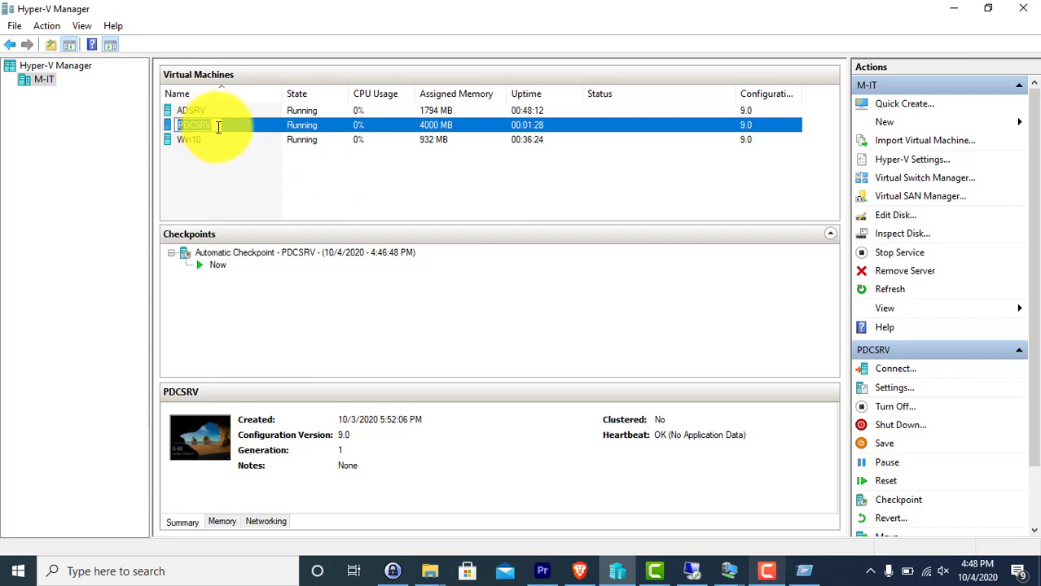
{"action": "left_click", "coordinate": [207, 125]}
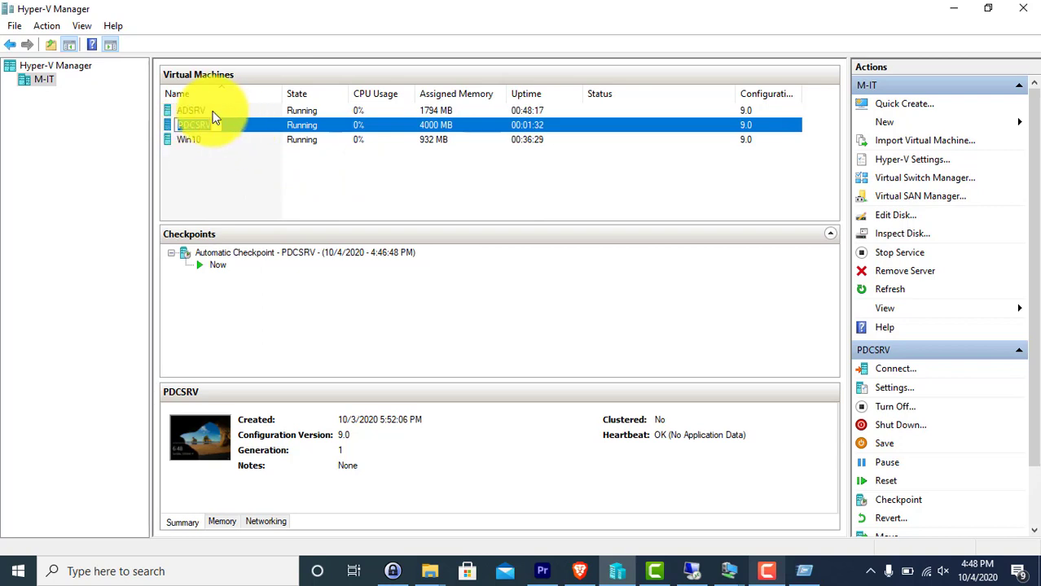
{"action": "left_click", "coordinate": [206, 111]}
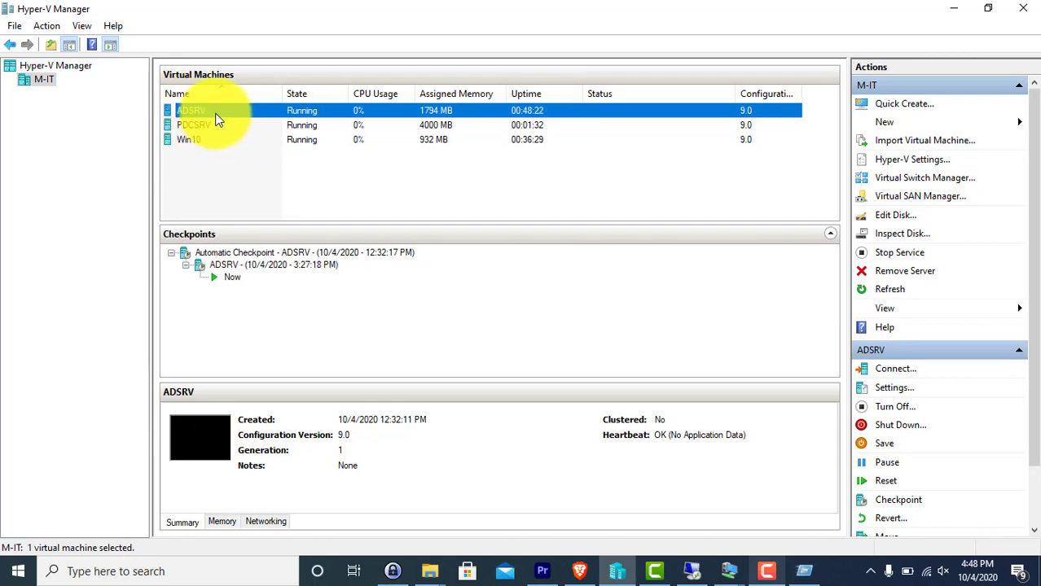
{"action": "left_click", "coordinate": [194, 145]}
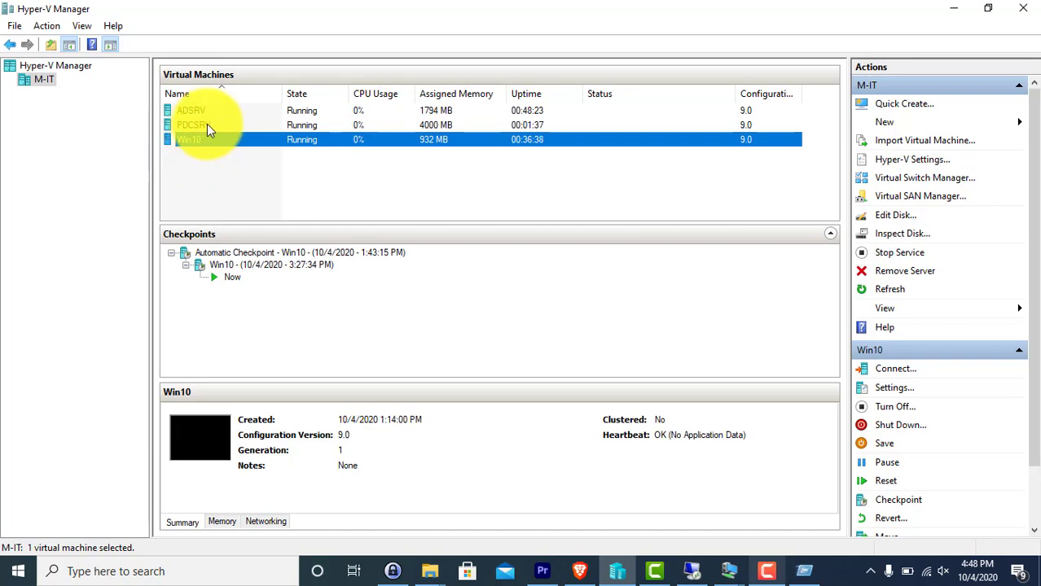
{"action": "double_click", "coordinate": [199, 126]}
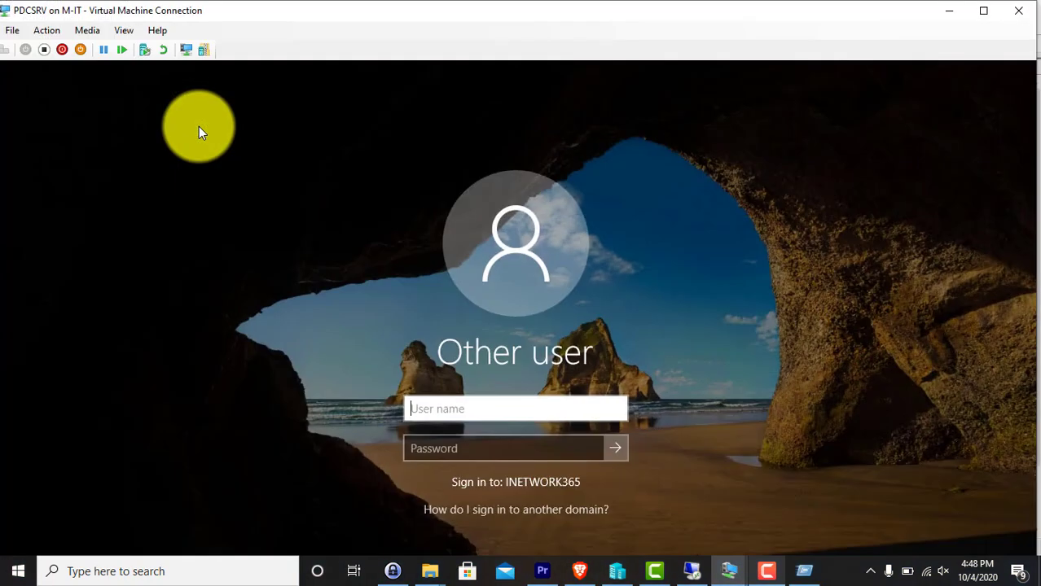
In a full-screen PDCSRV console, sign in as the domain administrator with the account password
{"action": "type", "text": "administra"}
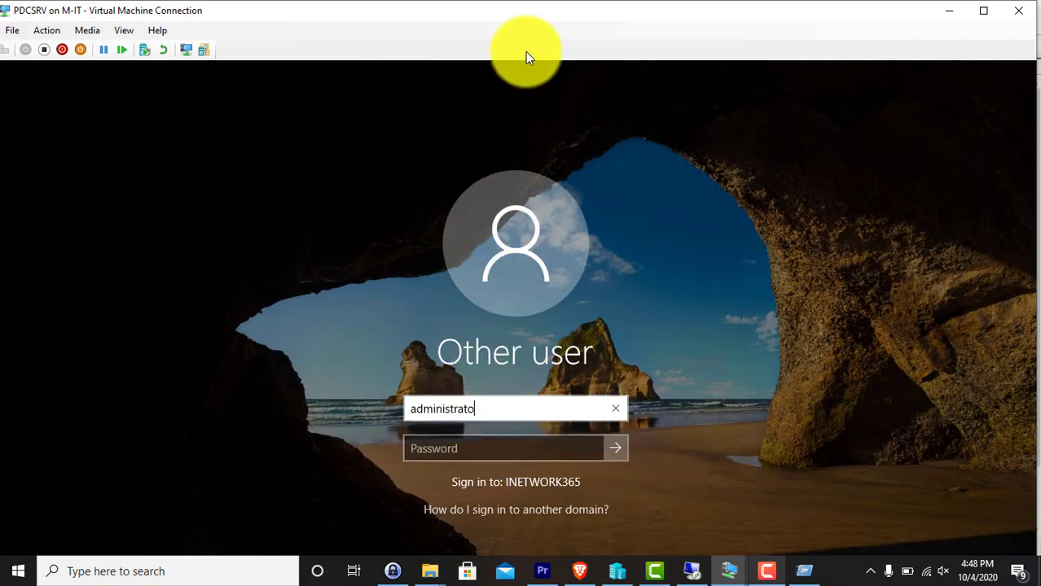
{"action": "type", "text": "to"}
{"action": "double_click", "coordinate": [528, 19]}
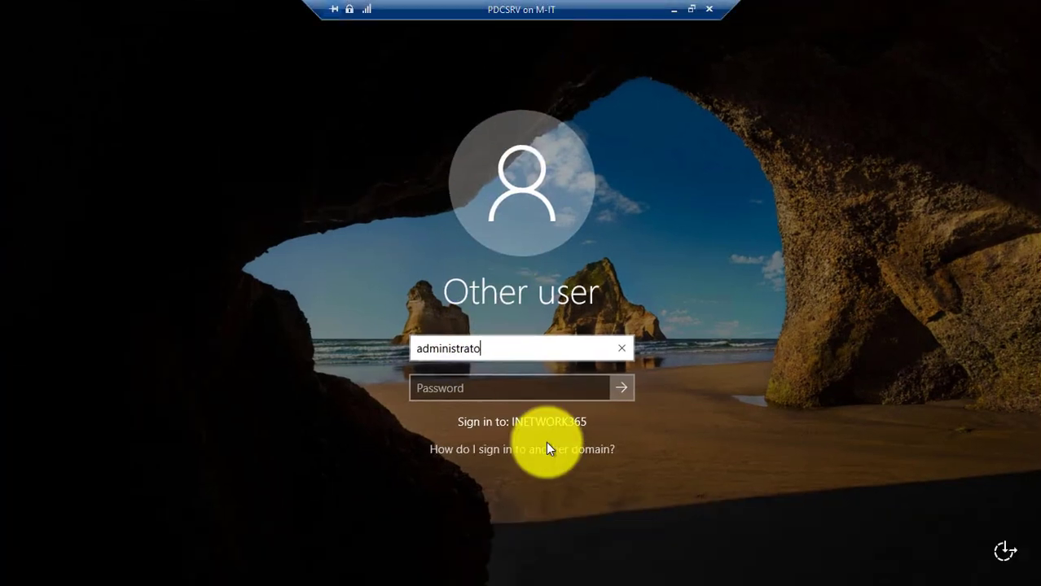
{"action": "type", "text": "r"}
{"action": "key", "text": "Tab"}
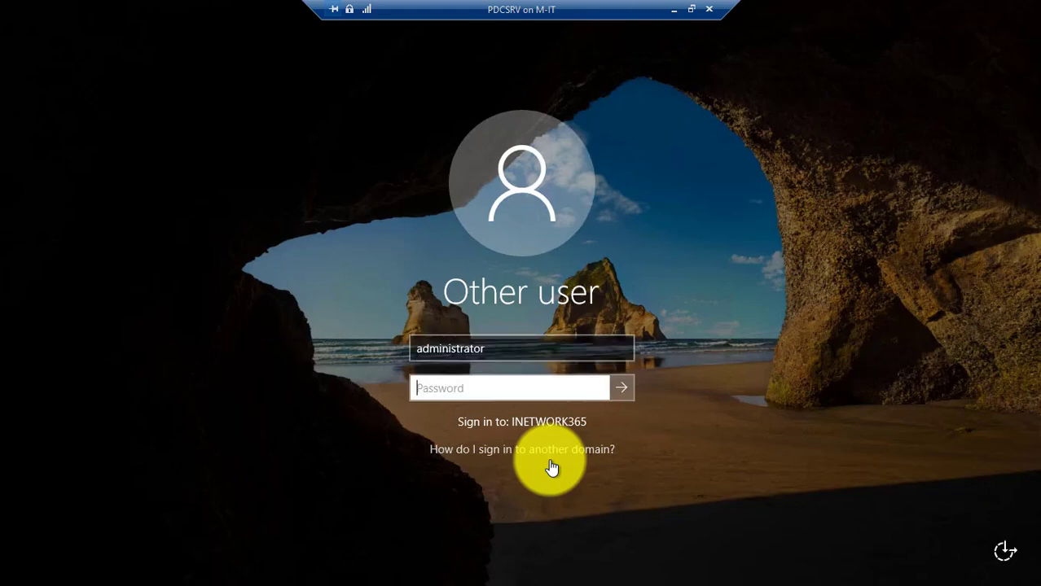
{"action": "type", "text": "**********"}
{"action": "key", "text": "Return"}
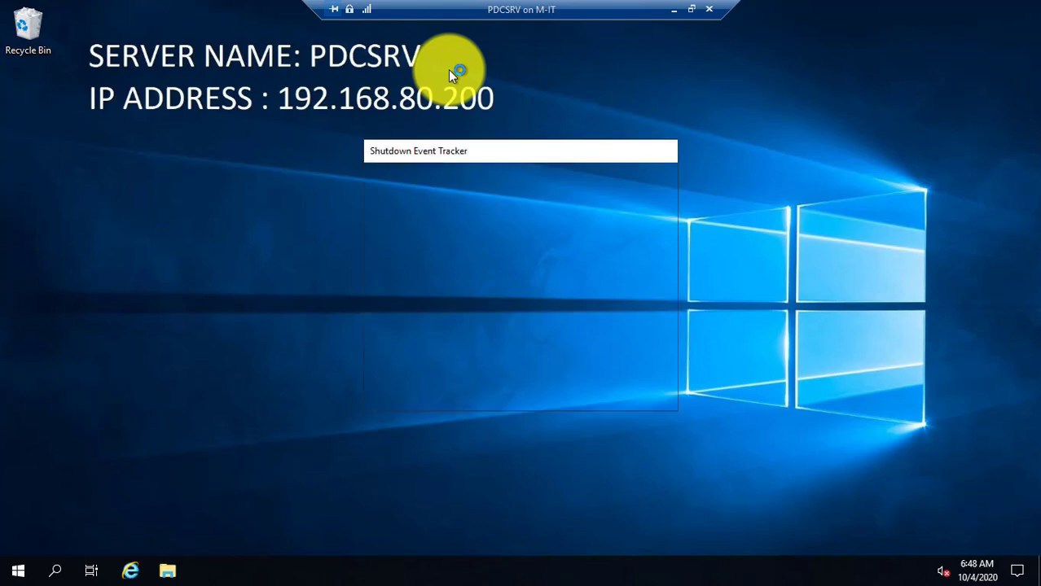
Dismiss Shutdown Event Tracker and launch Active Directory Users and Computers from Server Manager's Tools
{"action": "left_click", "coordinate": [591, 393]}
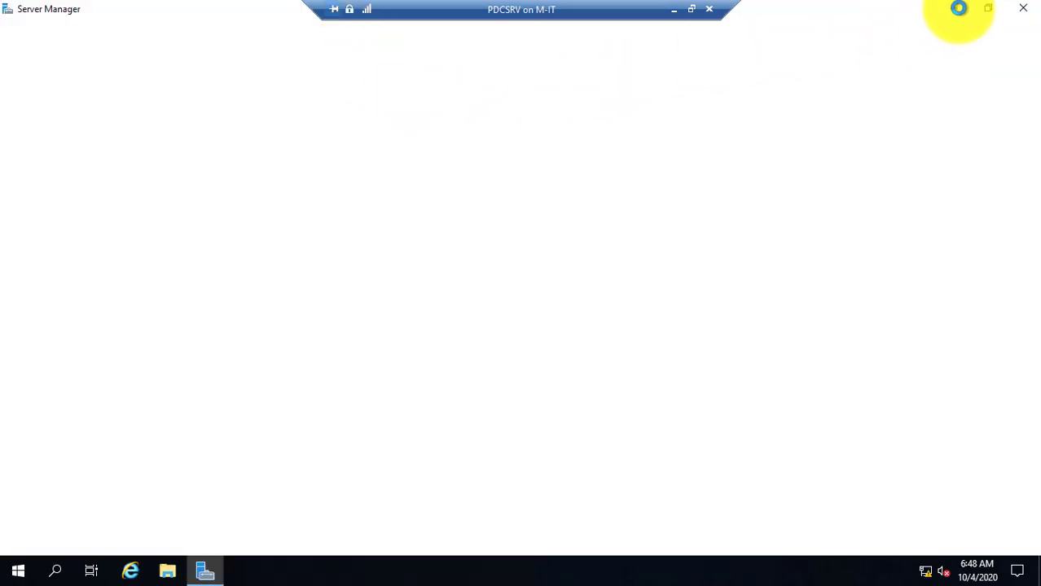
{"action": "left_click", "coordinate": [954, 8]}
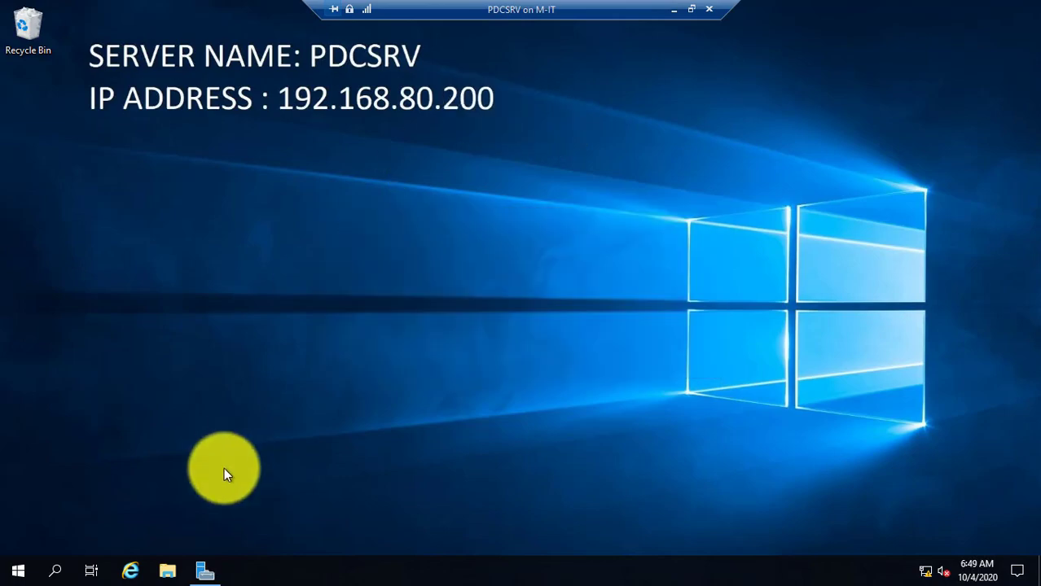
{"action": "left_click", "coordinate": [204, 570]}
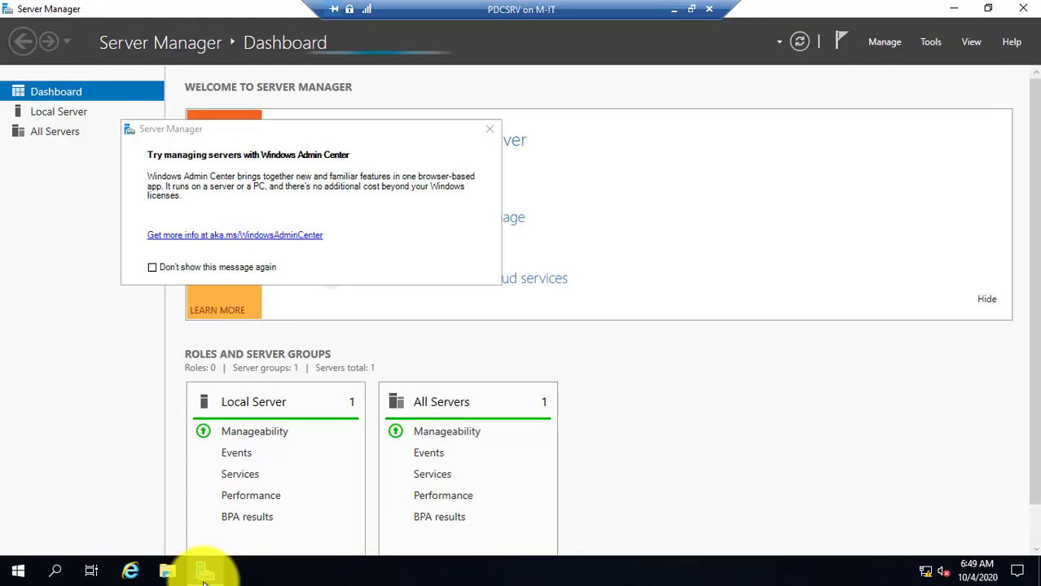
{"action": "left_click", "coordinate": [933, 43]}
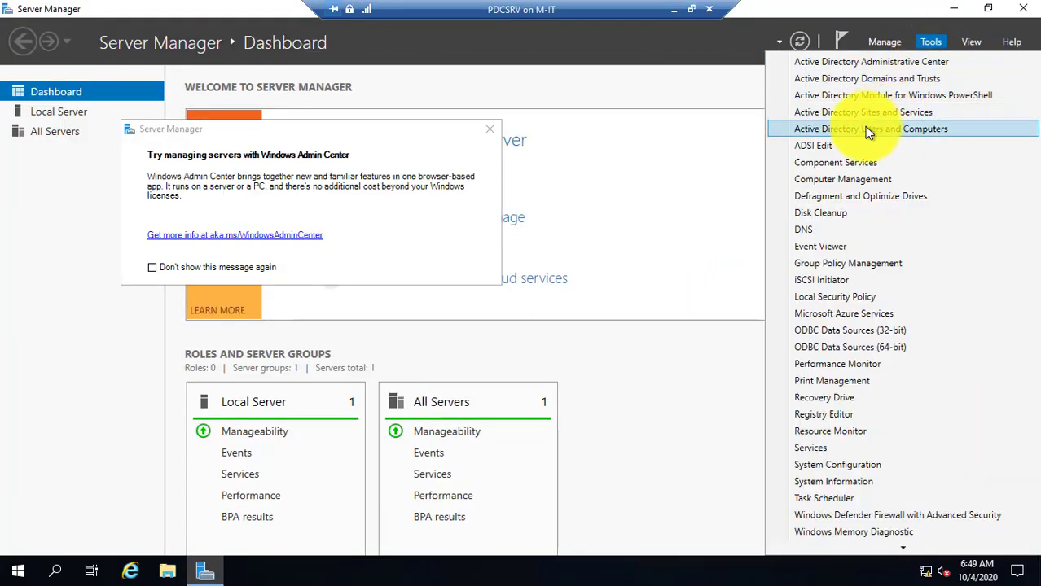
{"action": "left_click", "coordinate": [865, 129]}
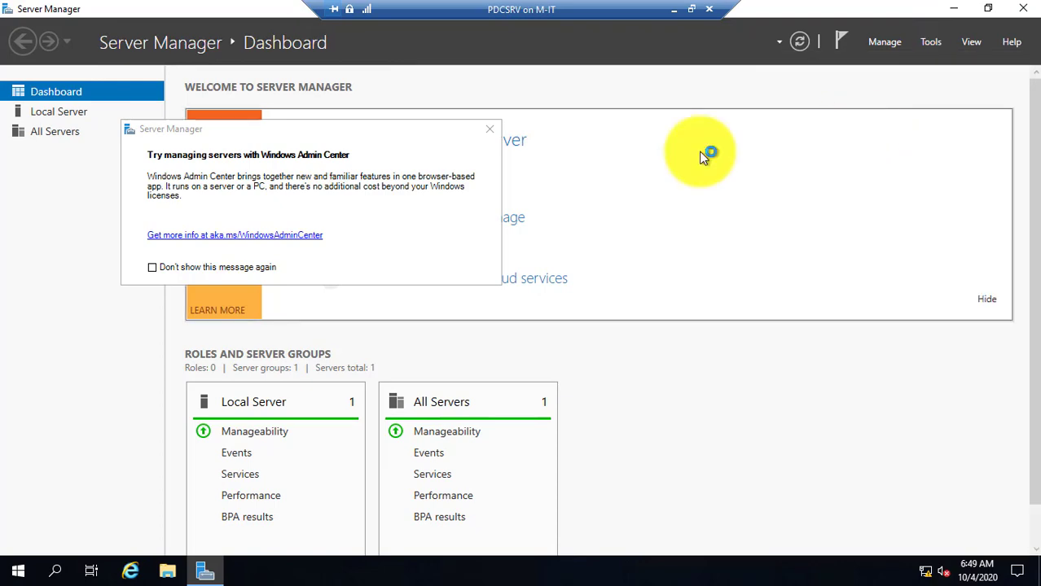
Maximize ADUC, check the test and user accounts in Users, then minimize the PDCSRV console
{"action": "left_click_drag", "start_coordinate": [839, 251], "coordinate": [832, 372]}
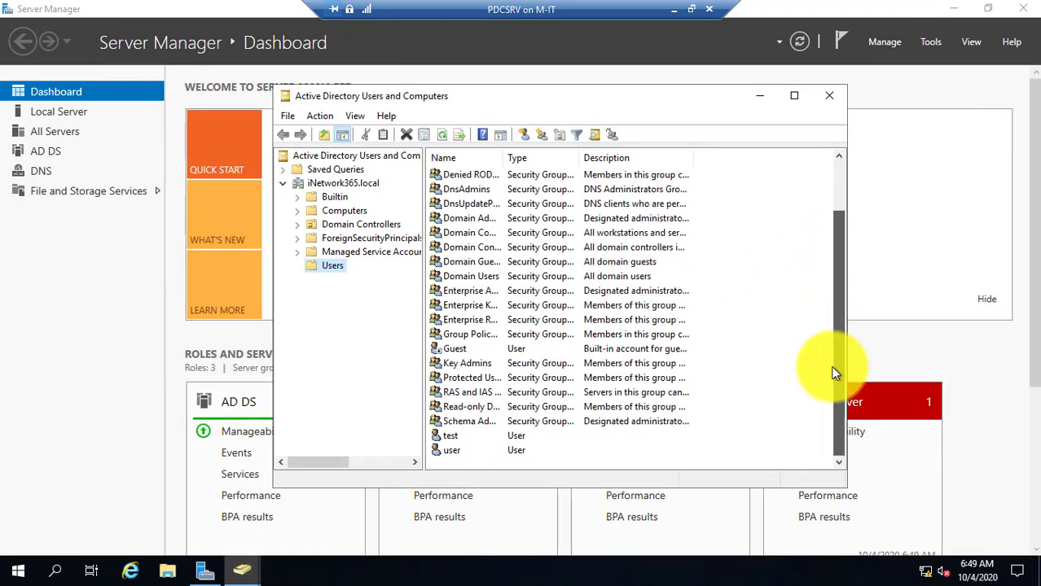
{"action": "left_click", "coordinate": [795, 96]}
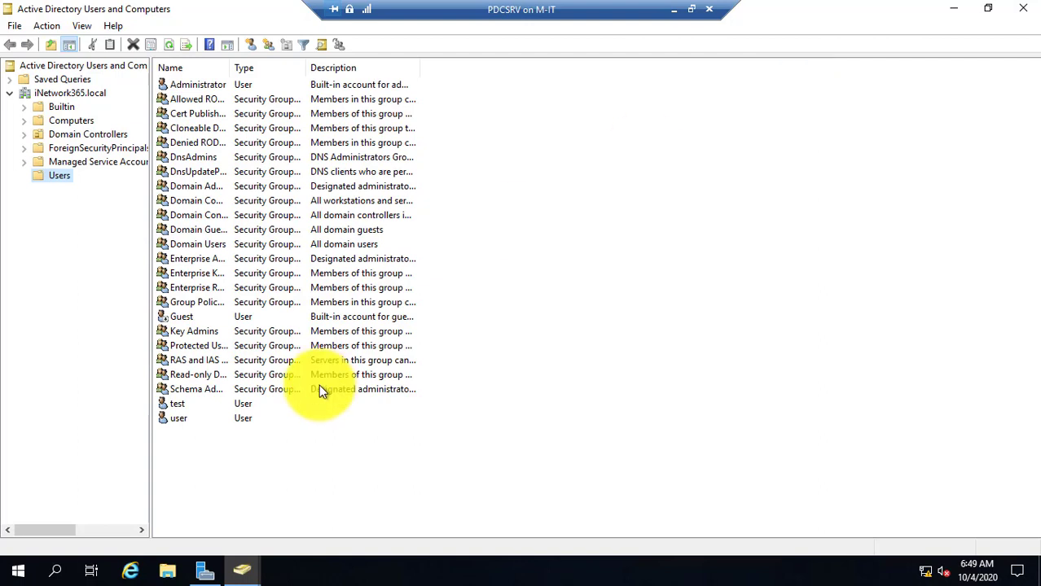
{"action": "left_click_drag", "start_coordinate": [189, 452], "coordinate": [188, 403]}
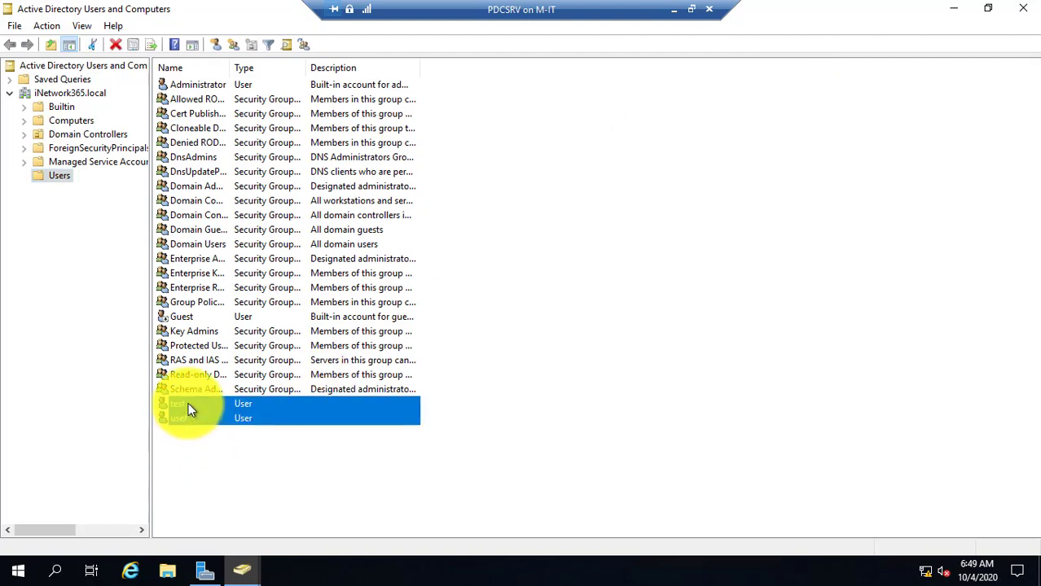
{"action": "left_click", "coordinate": [188, 403]}
{"action": "left_click", "coordinate": [187, 418]}
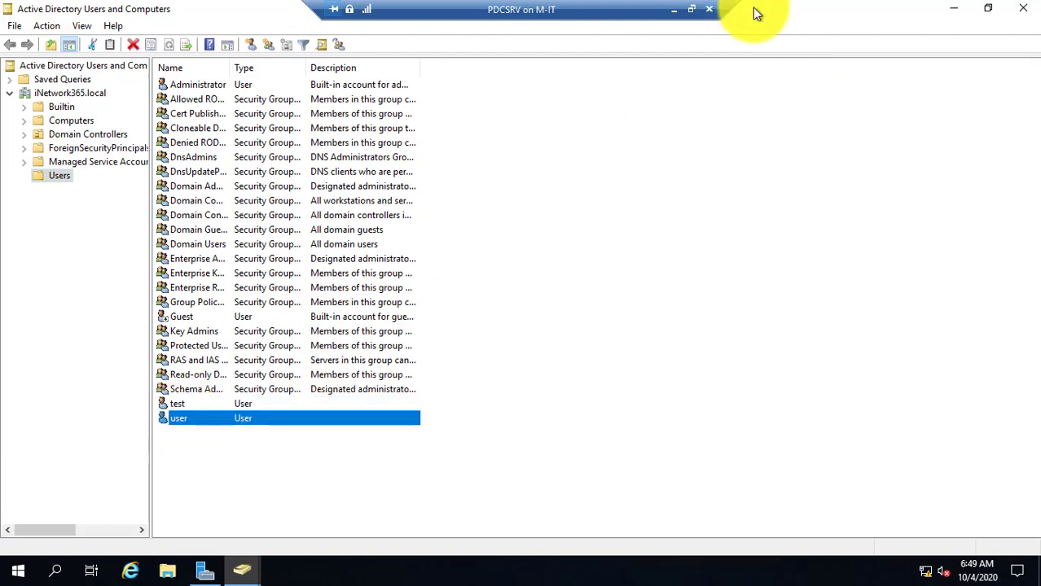
{"action": "left_click", "coordinate": [673, 9]}
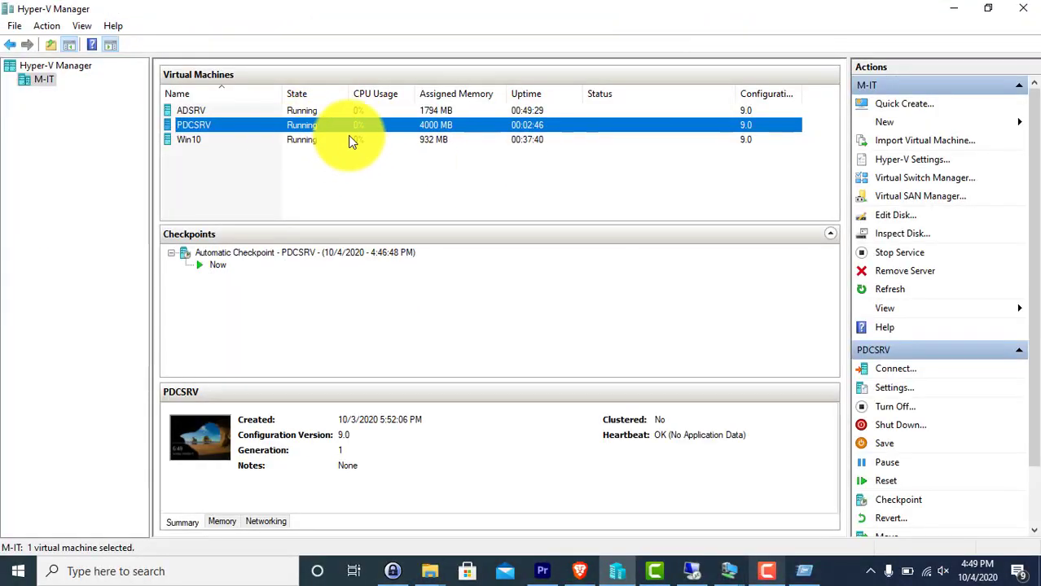
Connect to ADSRV full screen and open Command Prompt through Run with cmd
{"action": "left_click", "coordinate": [196, 110]}
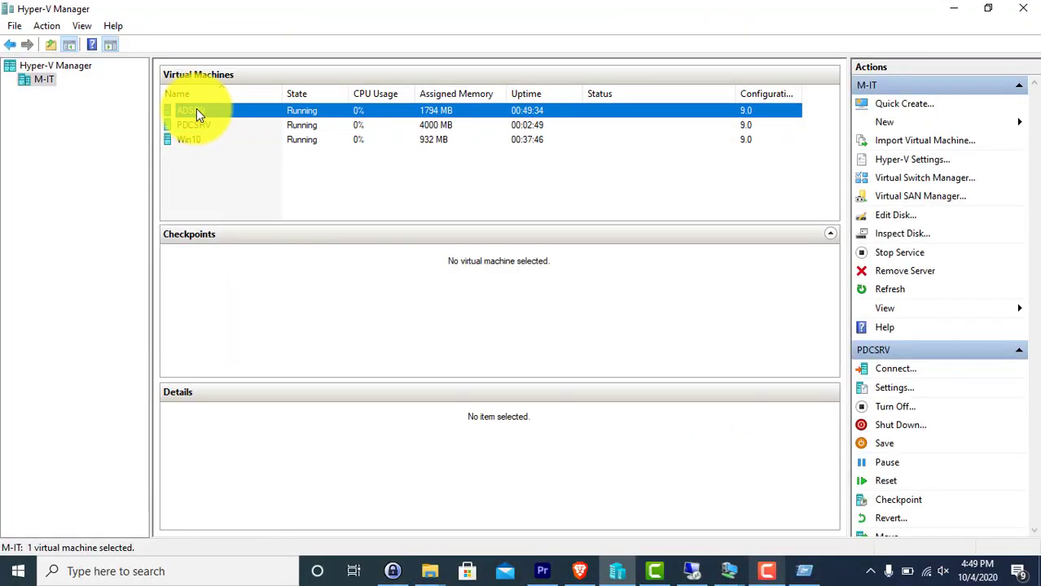
{"action": "double_click", "coordinate": [196, 110]}
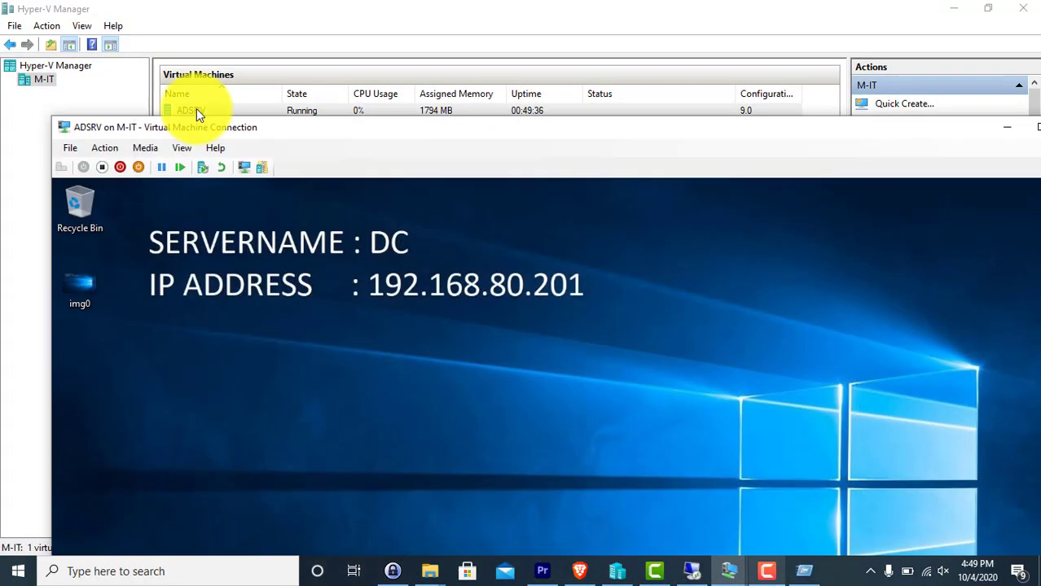
{"action": "double_click", "coordinate": [232, 123]}
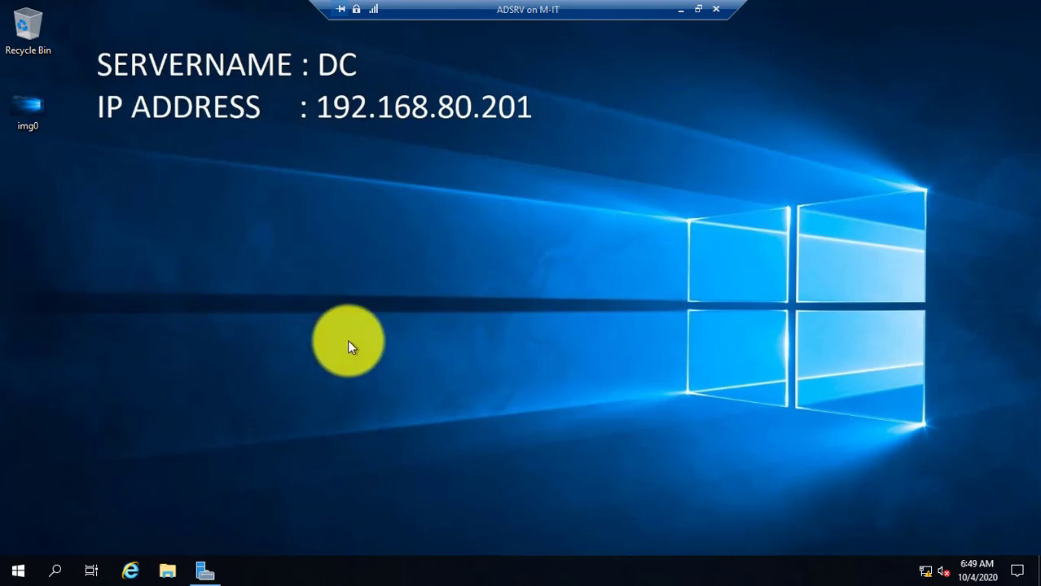
{"action": "key", "text": "super+r"}
{"action": "type", "text": "cmd"}
{"action": "key", "text": "Return"}
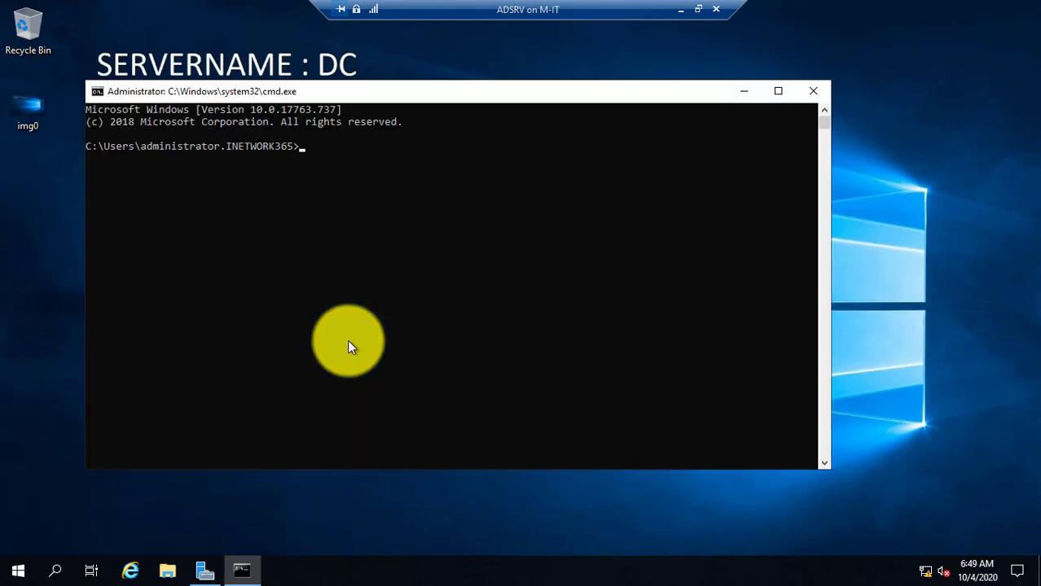
Ping PDCSRV at 192.168.80.200, get successful replies, then bring Server Manager forward
{"action": "type", "text": "ping 192.168.80.200"}
{"action": "key", "text": "Return"}
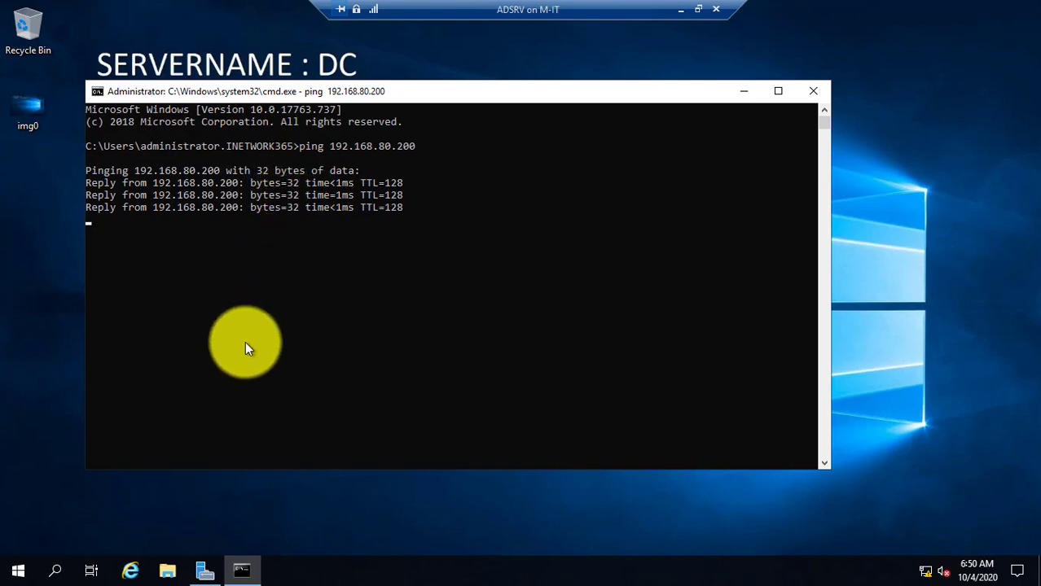
{"action": "left_click", "coordinate": [205, 572]}
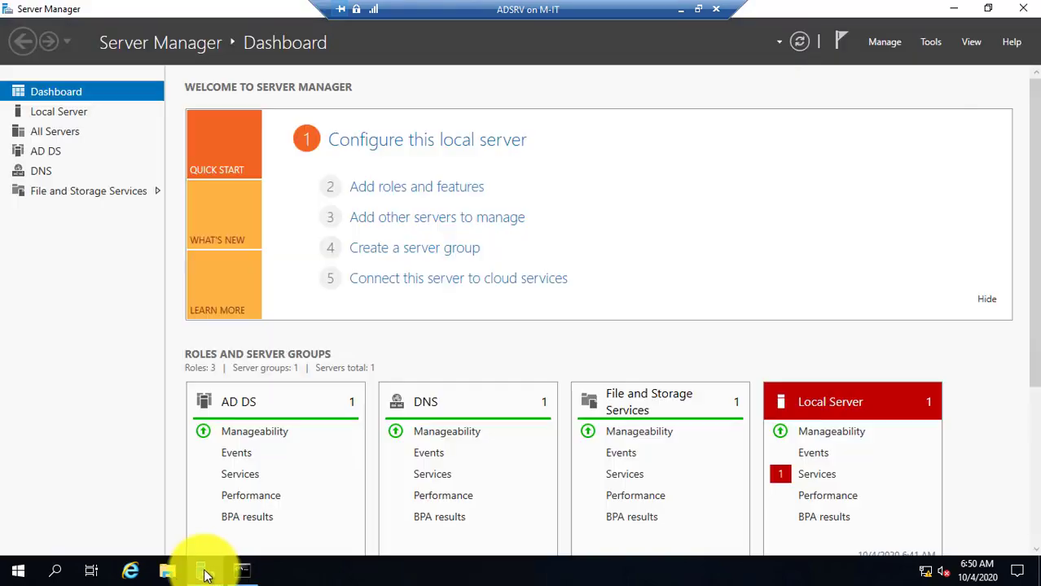
Open ADUC on ADSRV maximized, check the test and user accounts, then minimize it and the VM
{"action": "left_click", "coordinate": [934, 40]}
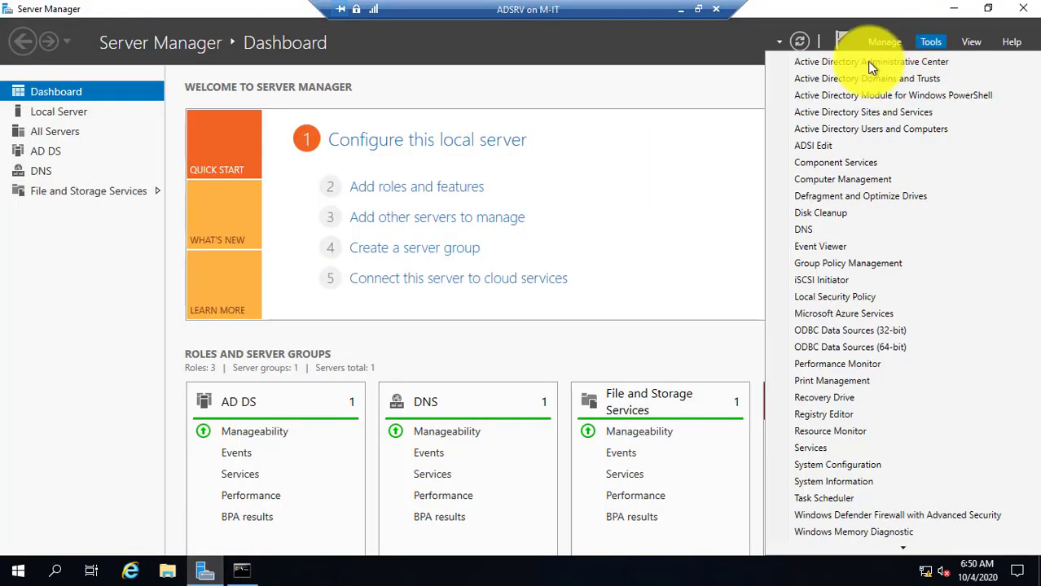
{"action": "left_click", "coordinate": [871, 127]}
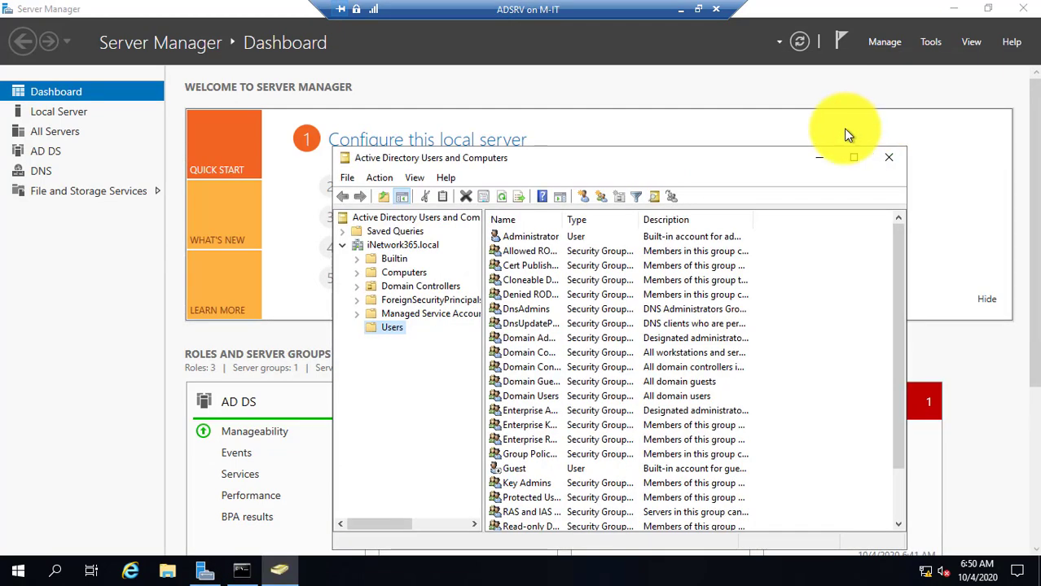
{"action": "double_click", "coordinate": [750, 164]}
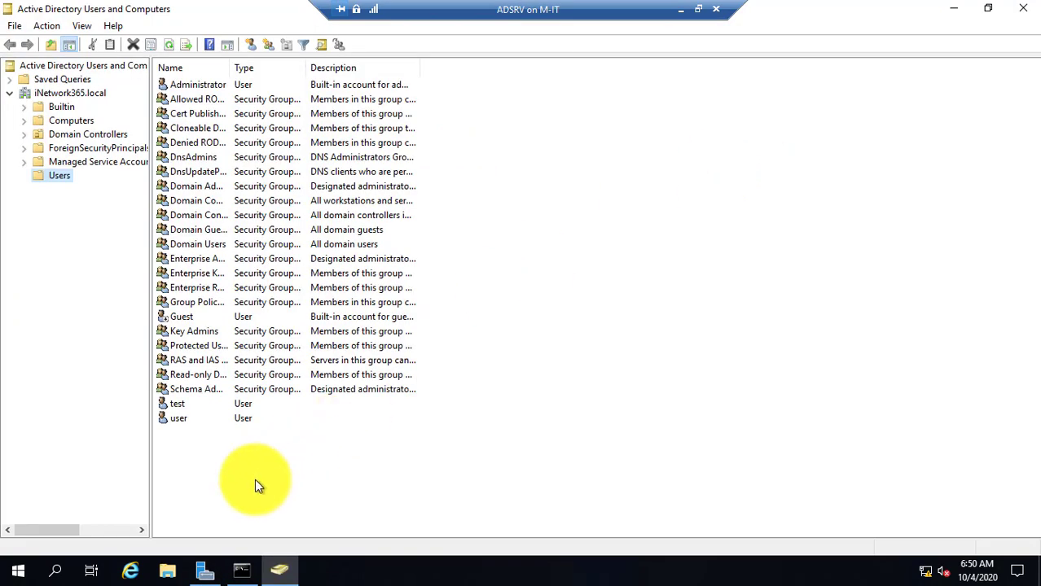
{"action": "mouse_move", "coordinate": [197, 421]}
{"action": "left_mouse_down"}
{"action": "mouse_move", "coordinate": [204, 412]}
{"action": "mouse_move", "coordinate": [205, 423]}
{"action": "left_mouse_up"}
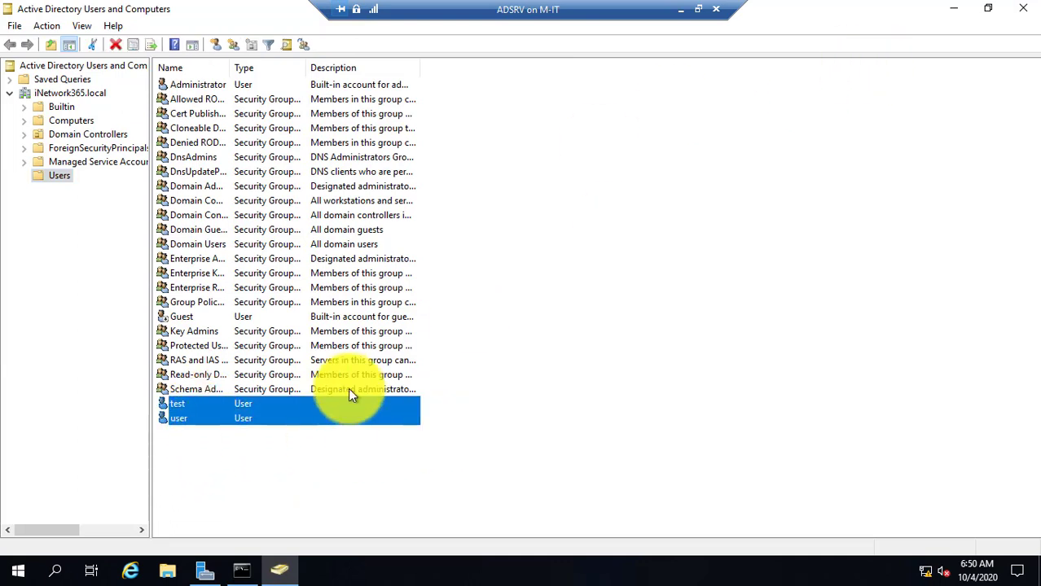
{"action": "left_click", "coordinate": [181, 443]}
{"action": "left_click", "coordinate": [180, 417]}
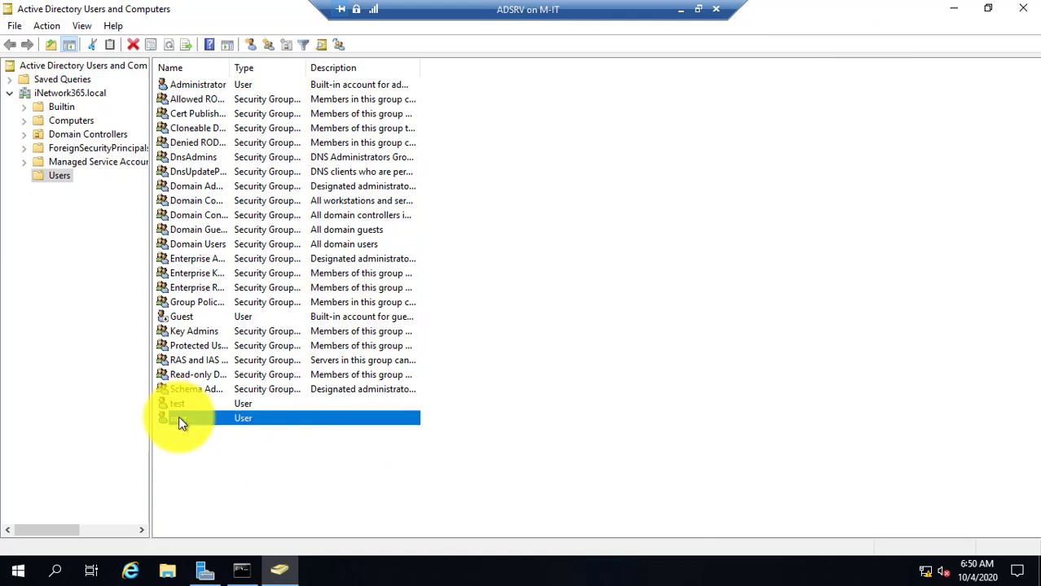
{"action": "left_click", "coordinate": [954, 9]}
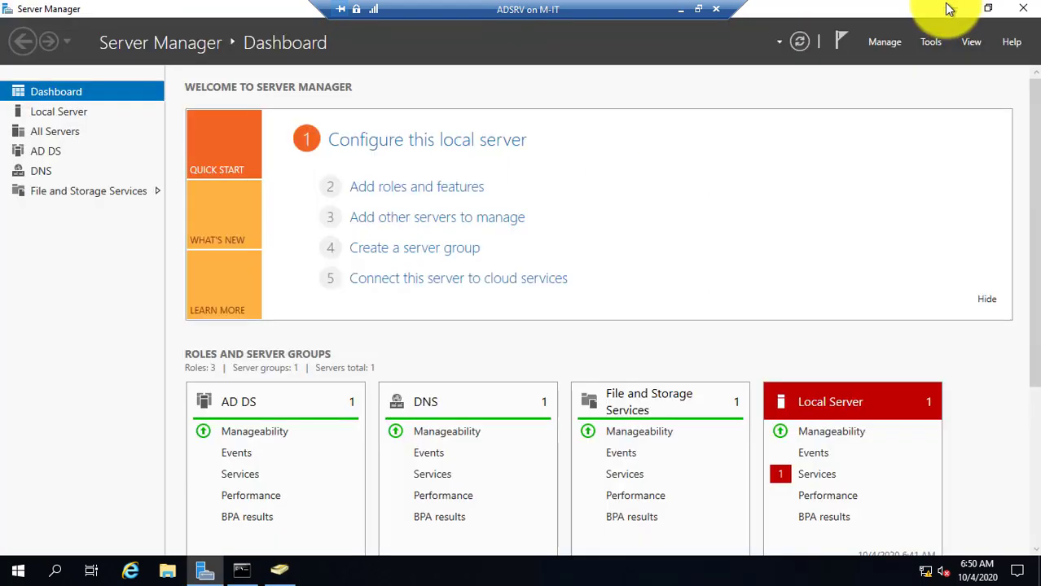
{"action": "left_click", "coordinate": [678, 10]}
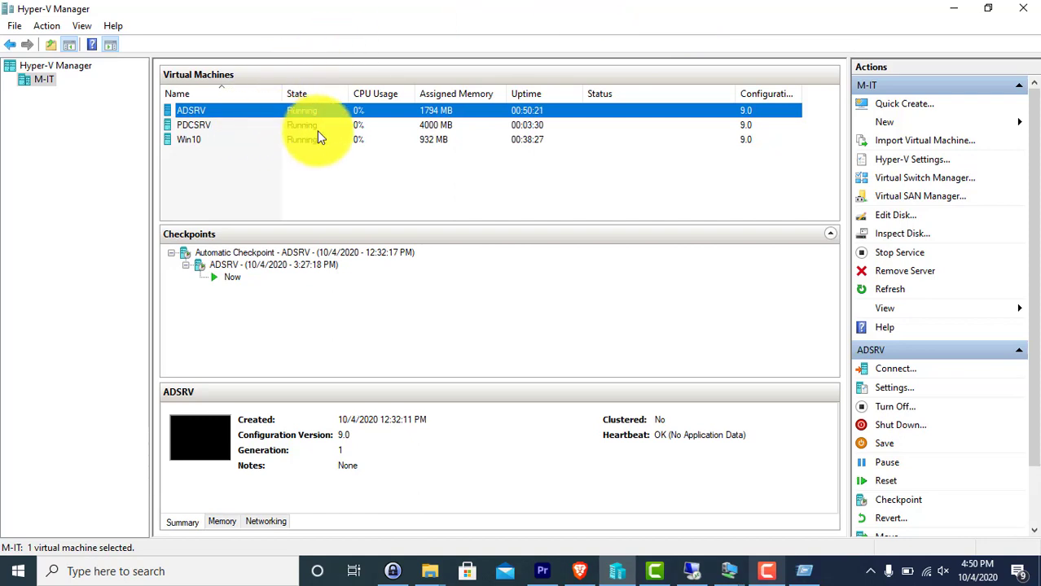
Turn off the PDCSRV virtual machine in Hyper-V Manager
{"action": "left_click", "coordinate": [193, 127]}
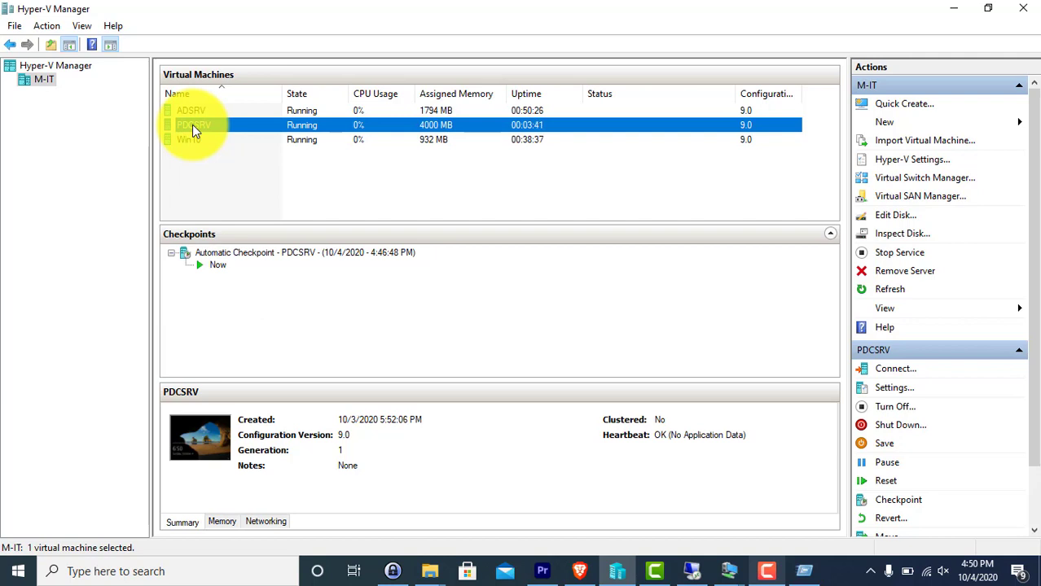
{"action": "right_click", "coordinate": [192, 124]}
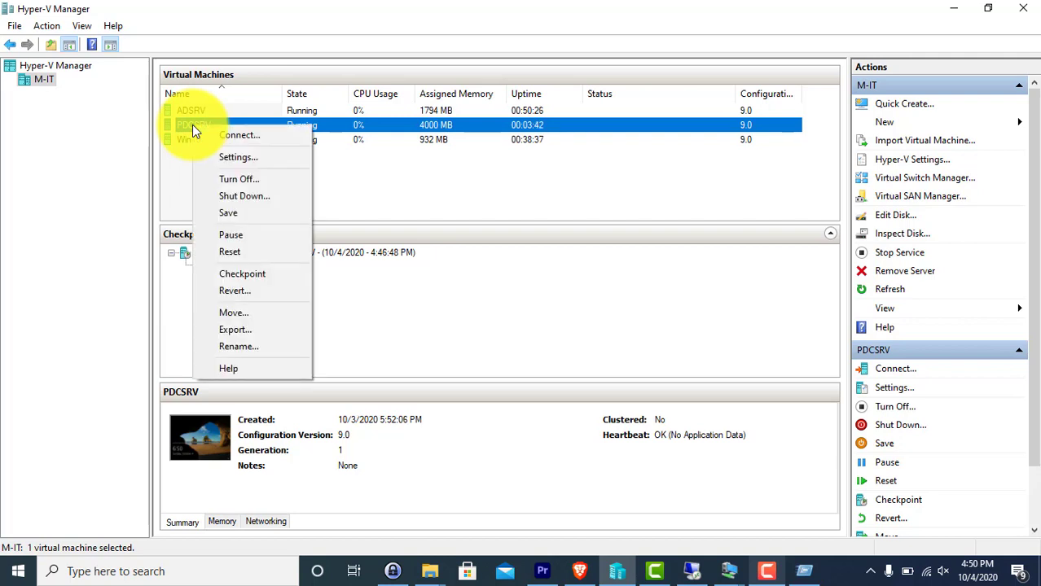
{"action": "left_click", "coordinate": [237, 179]}
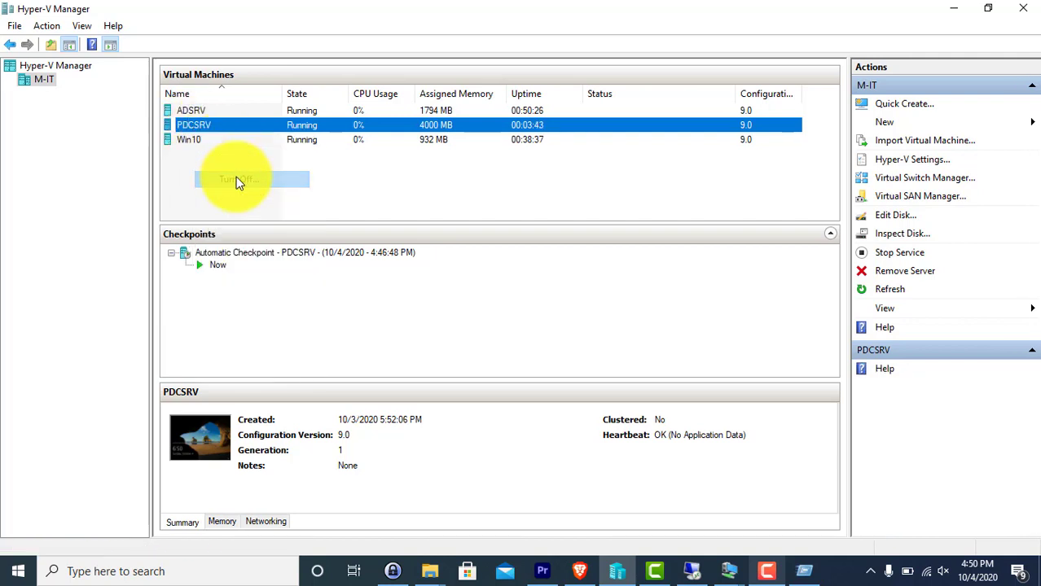
Reconnect to ADSRV, hide Server Manager, and highlight the four successful ping replies
{"action": "double_click", "coordinate": [301, 111]}
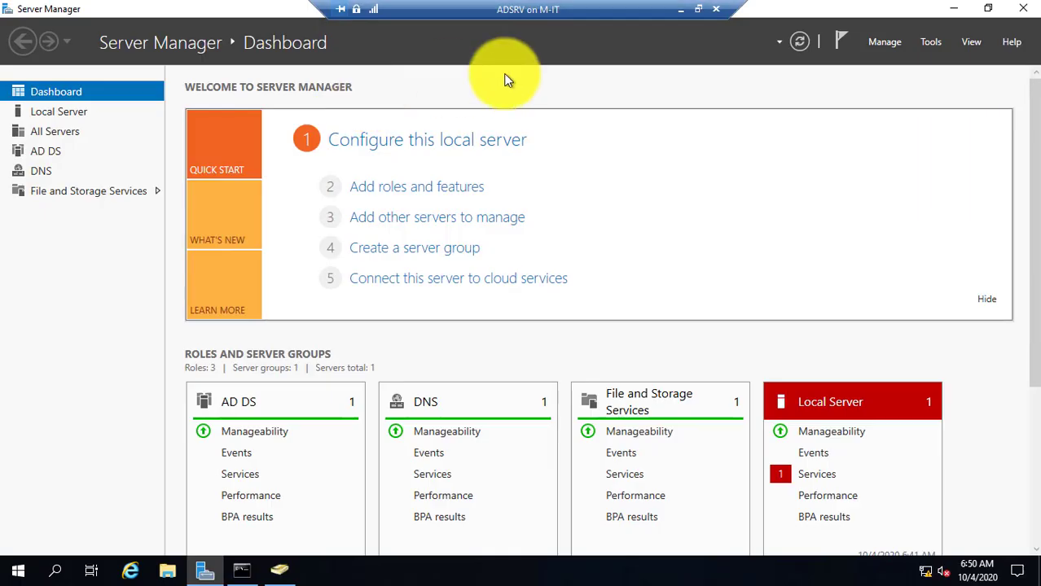
{"action": "left_click", "coordinate": [954, 8]}
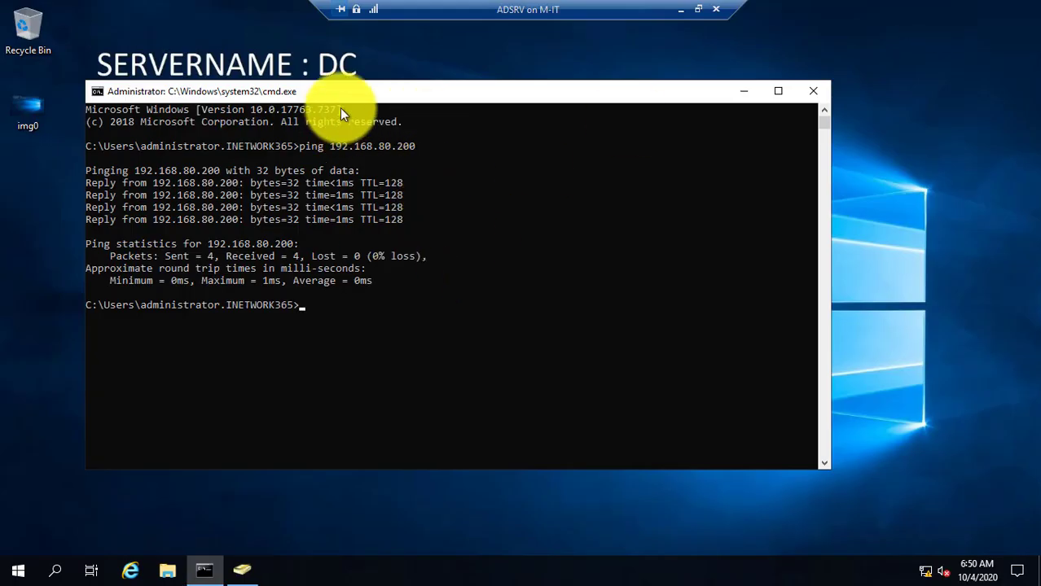
{"action": "left_click_drag", "start_coordinate": [399, 219], "coordinate": [103, 187]}
Rerun ping 192.168.80.200, see every request time out with 100% loss, stop it and close Command Prompt
{"action": "left_click", "coordinate": [320, 307]}
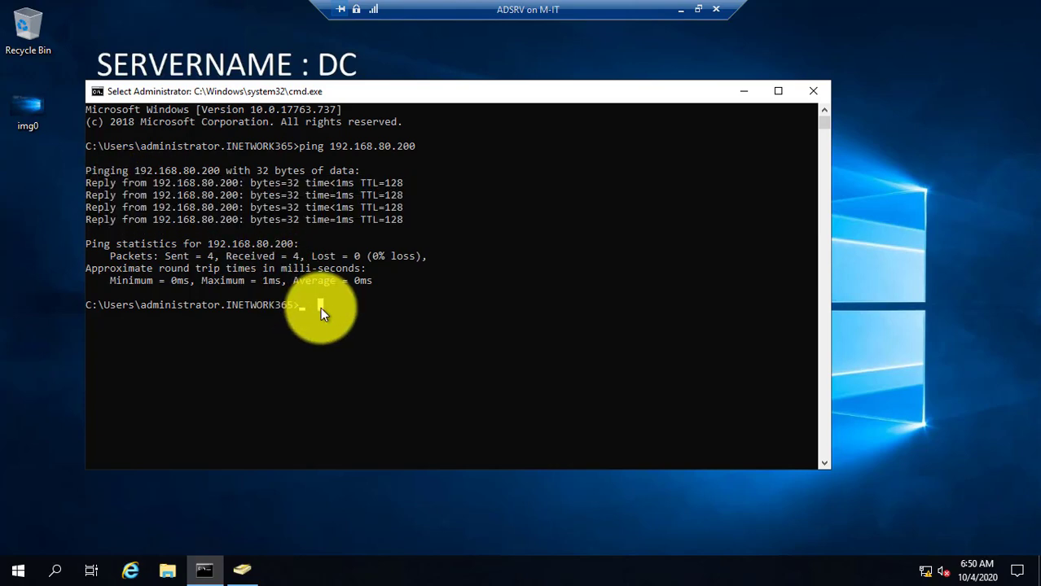
{"action": "key", "text": "Up"}
{"action": "key", "text": "Return"}
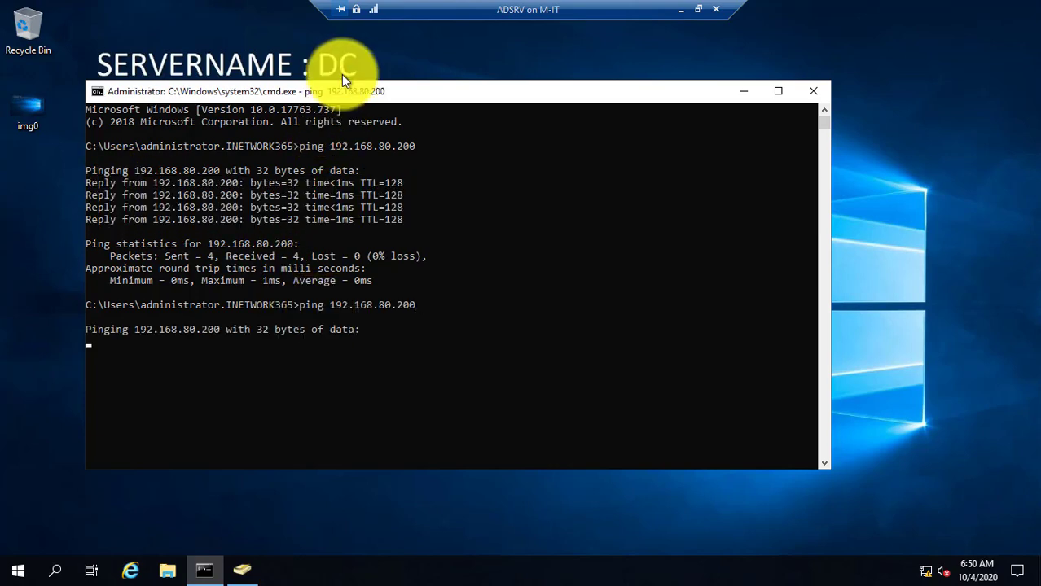
{"action": "left_click_drag", "start_coordinate": [339, 92], "coordinate": [779, 36]}
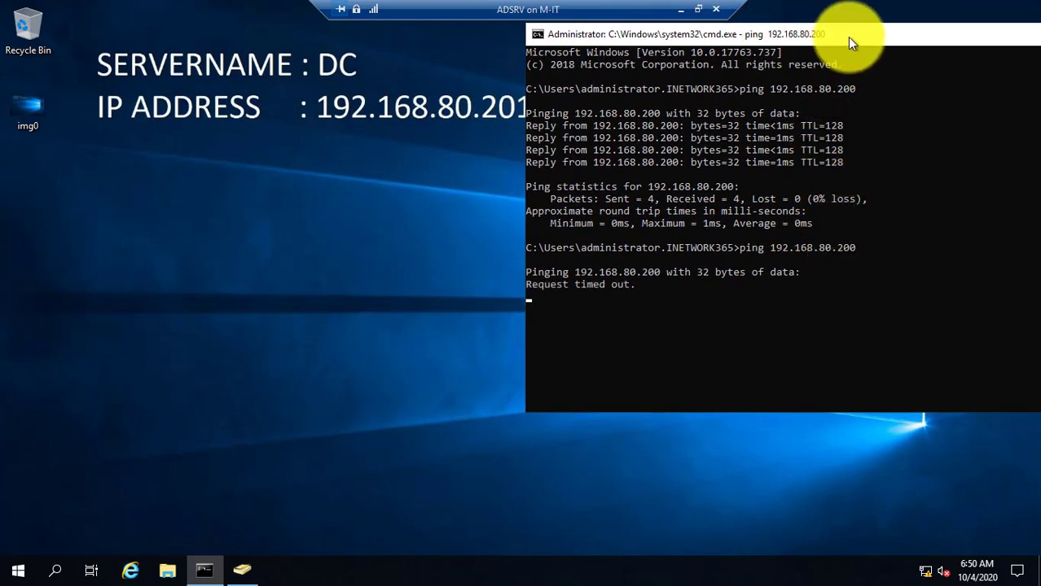
{"action": "left_click_drag", "start_coordinate": [847, 38], "coordinate": [511, 79]}
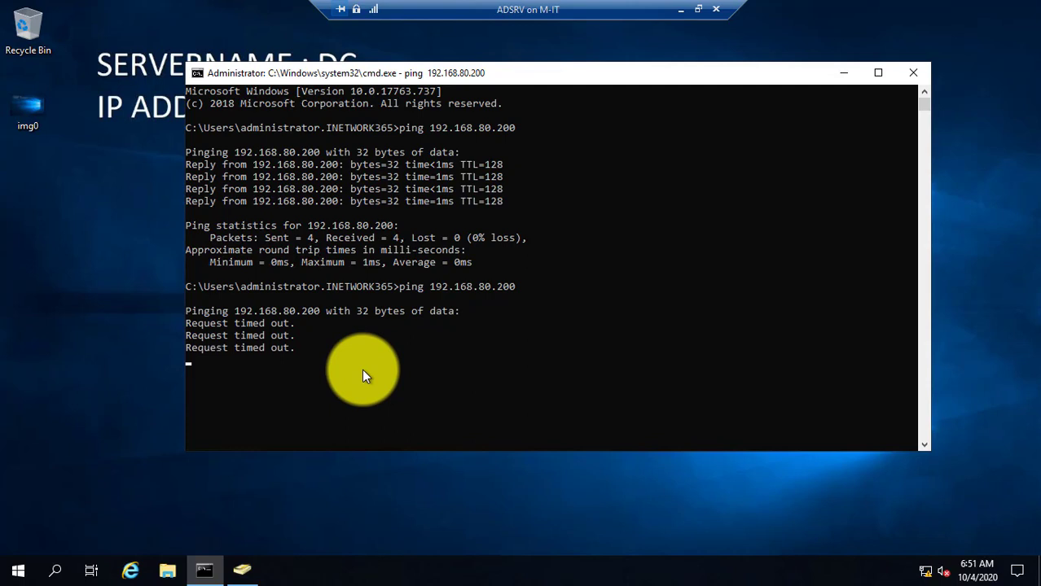
{"action": "key", "text": "ctrl+c"}
{"action": "key", "text": "ctrl+x"}
{"action": "key", "text": "BackSpace"}
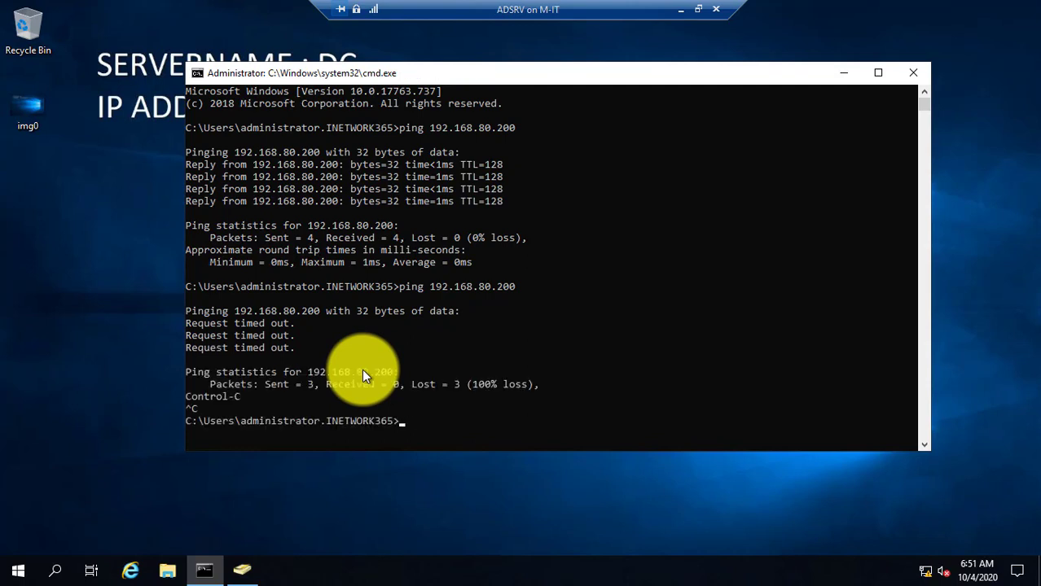
{"action": "left_click", "coordinate": [912, 75]}
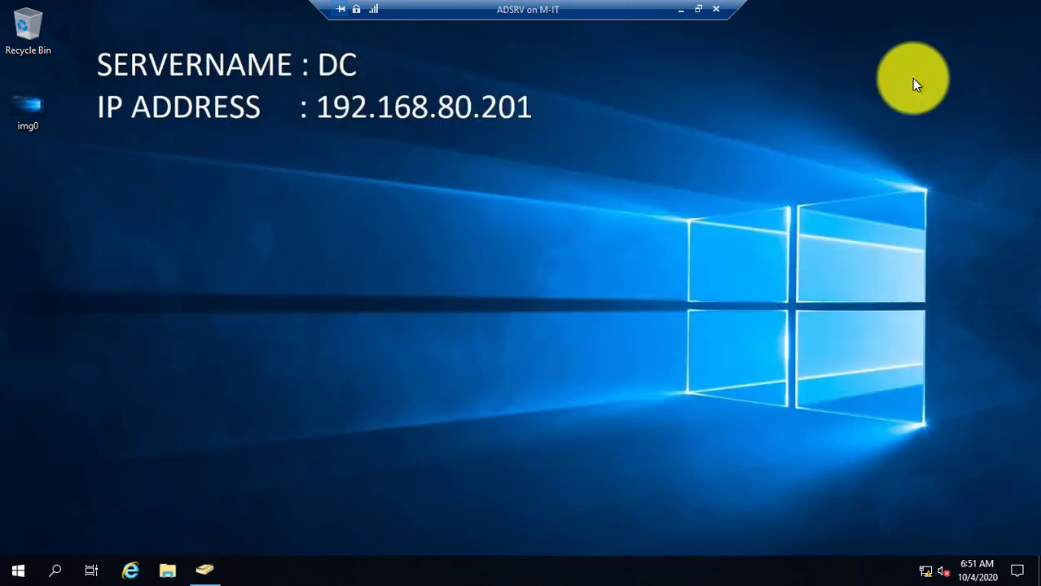
After browsing the Start app list, search for 'power' and launch Windows PowerShell
{"action": "left_click", "coordinate": [18, 570]}
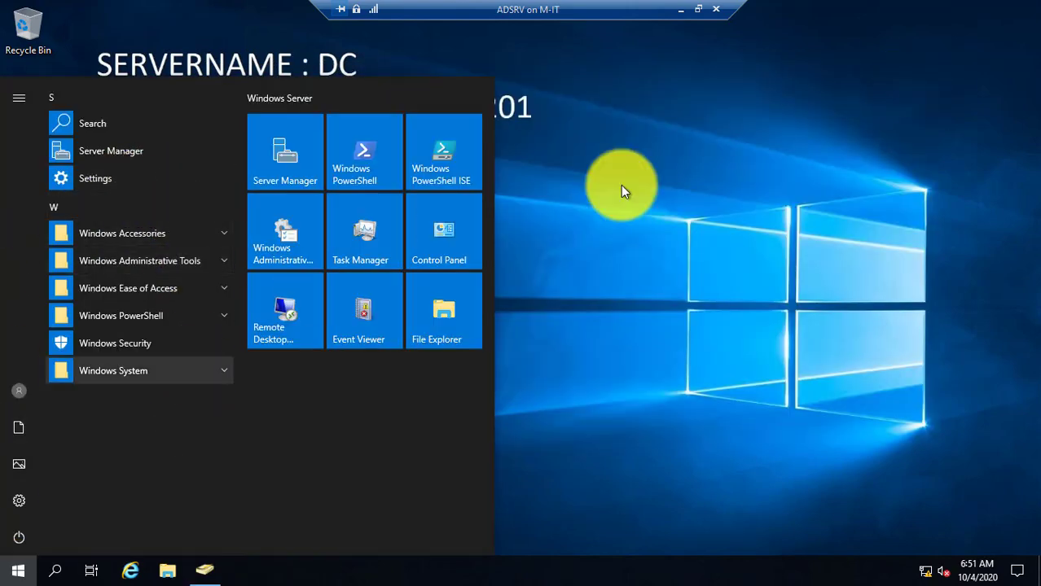
{"action": "left_click", "coordinate": [700, 185]}
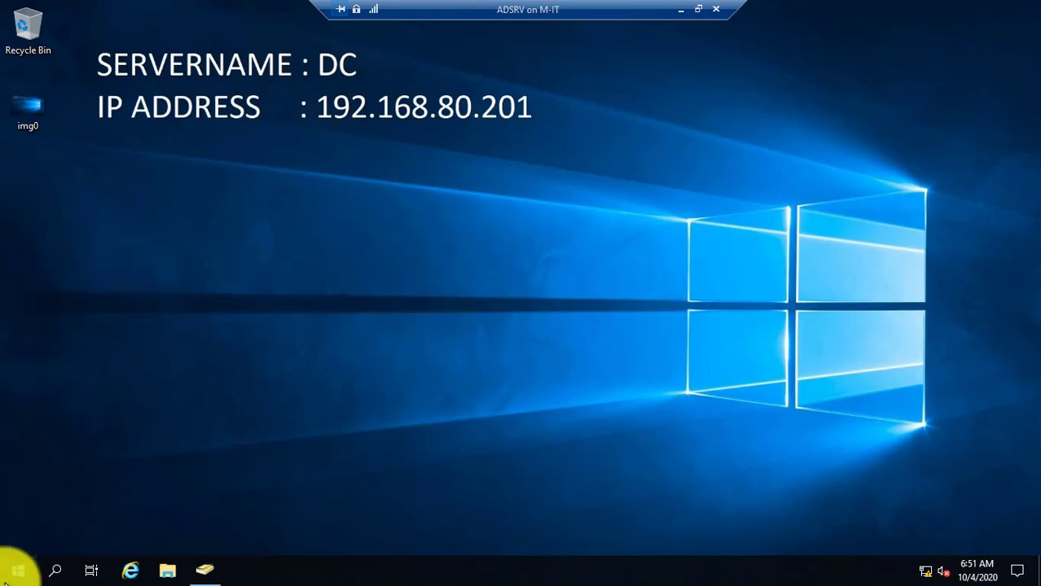
{"action": "left_click", "coordinate": [16, 570]}
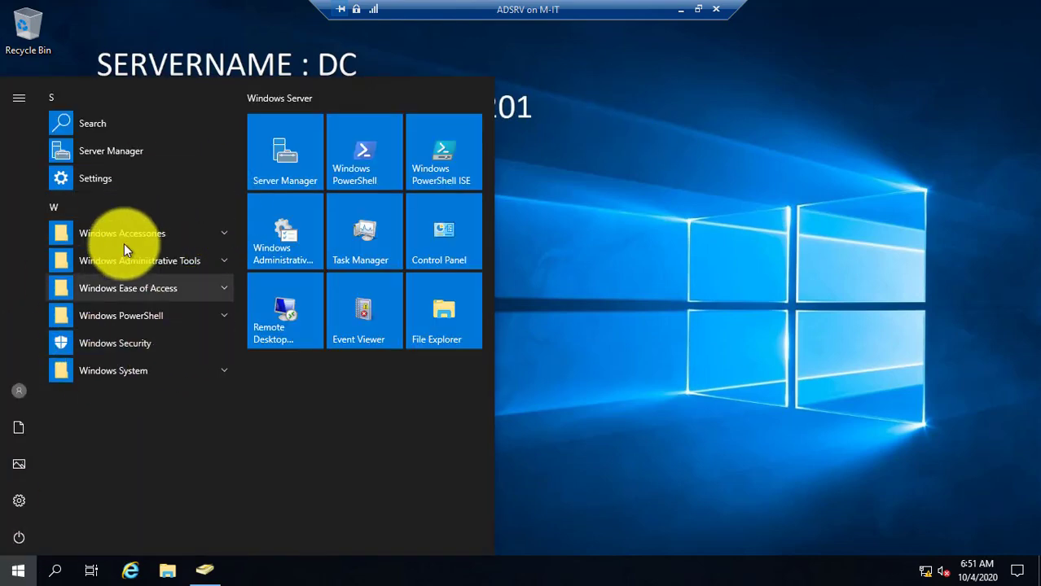
{"action": "left_click", "coordinate": [220, 258]}
{"action": "left_click", "coordinate": [188, 232]}
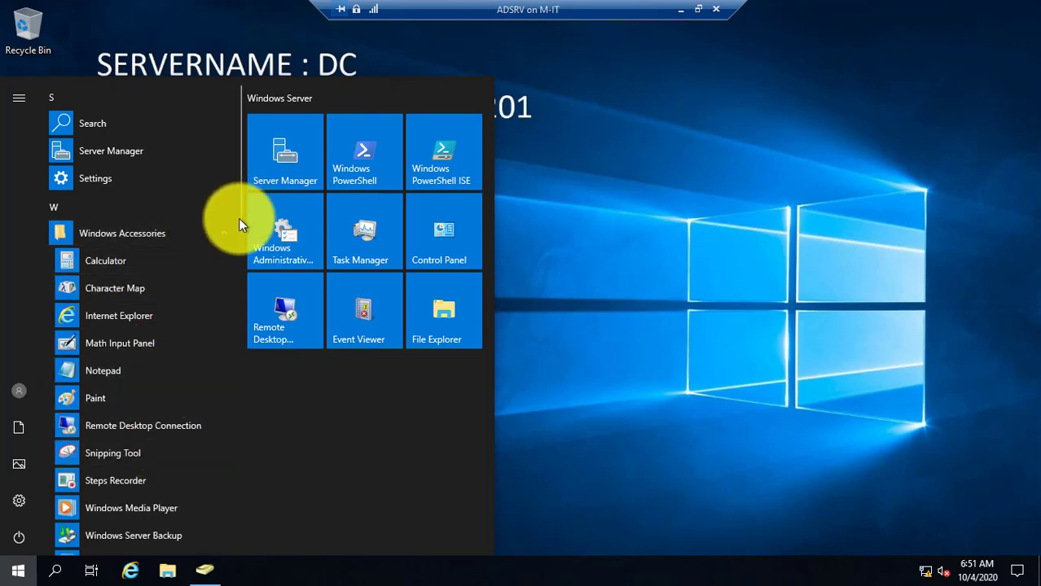
{"action": "left_click", "coordinate": [16, 570]}
{"action": "left_click", "coordinate": [16, 570]}
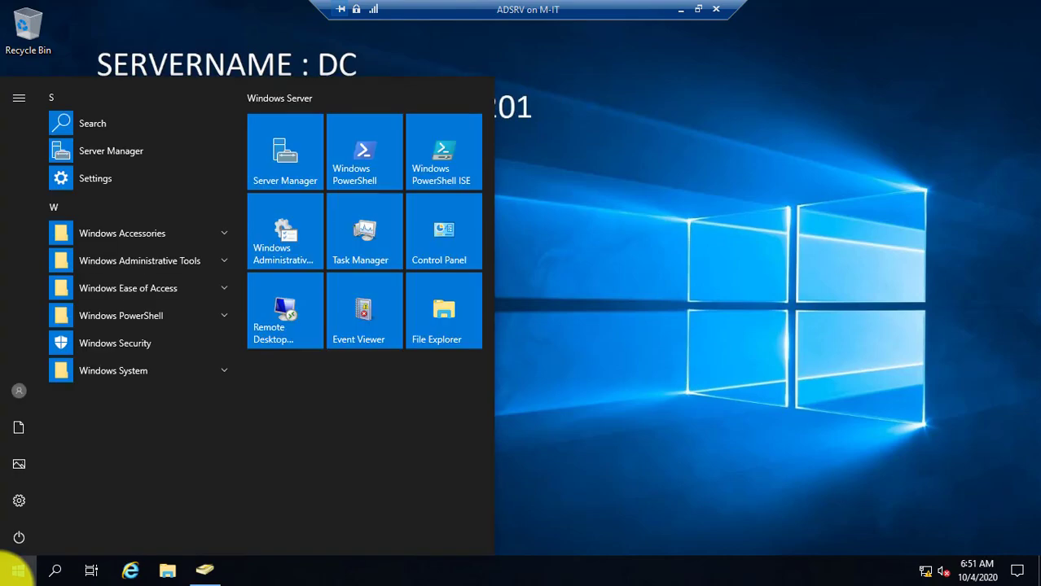
{"action": "type", "text": "power"}
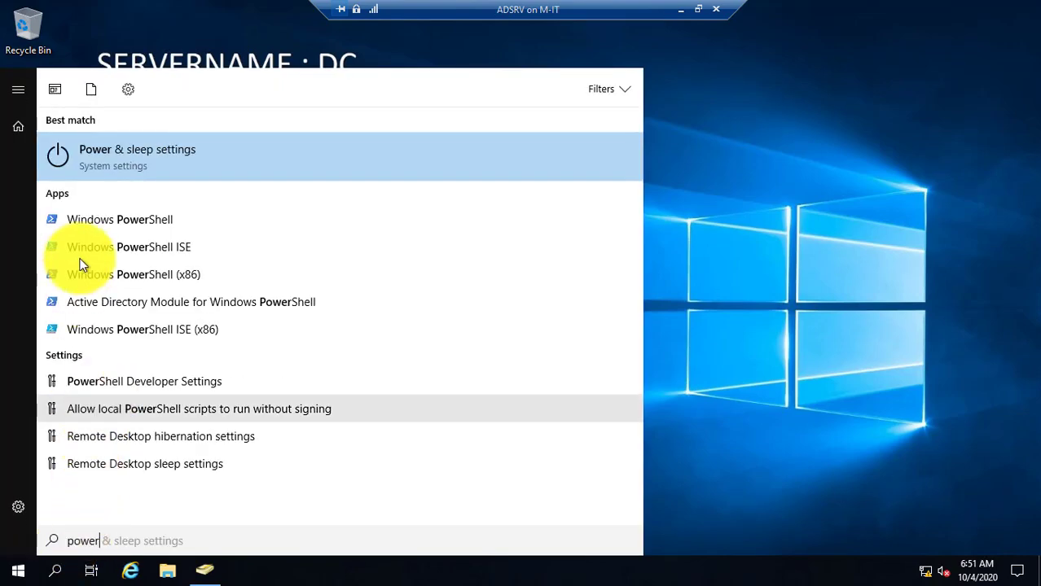
{"action": "left_click", "coordinate": [104, 219]}
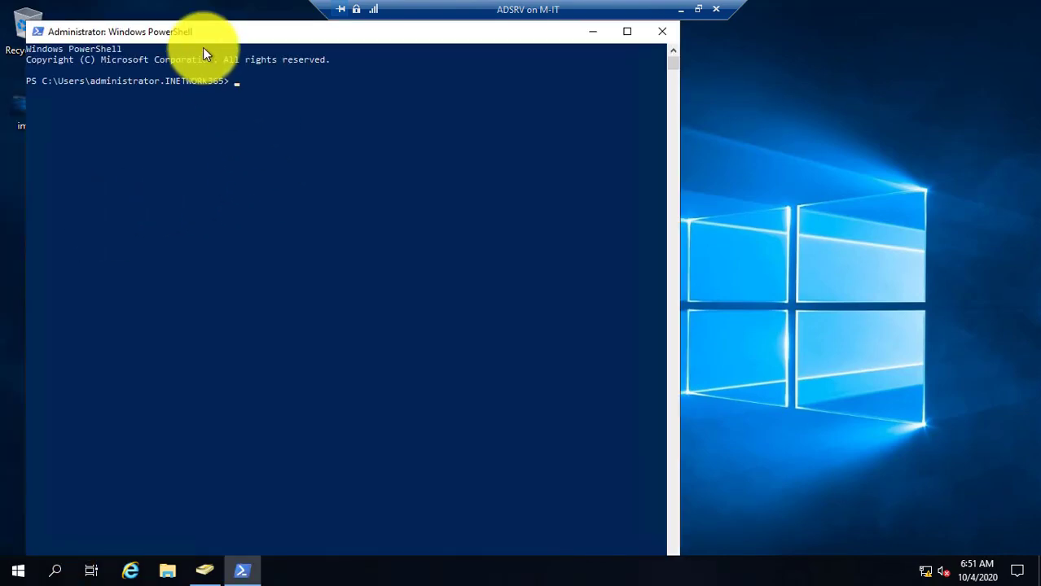
Begin the command Move-ADDirectoryServerOperationMasterRole -Identity DC in PowerShell
{"action": "left_click_drag", "start_coordinate": [186, 30], "coordinate": [365, 106]}
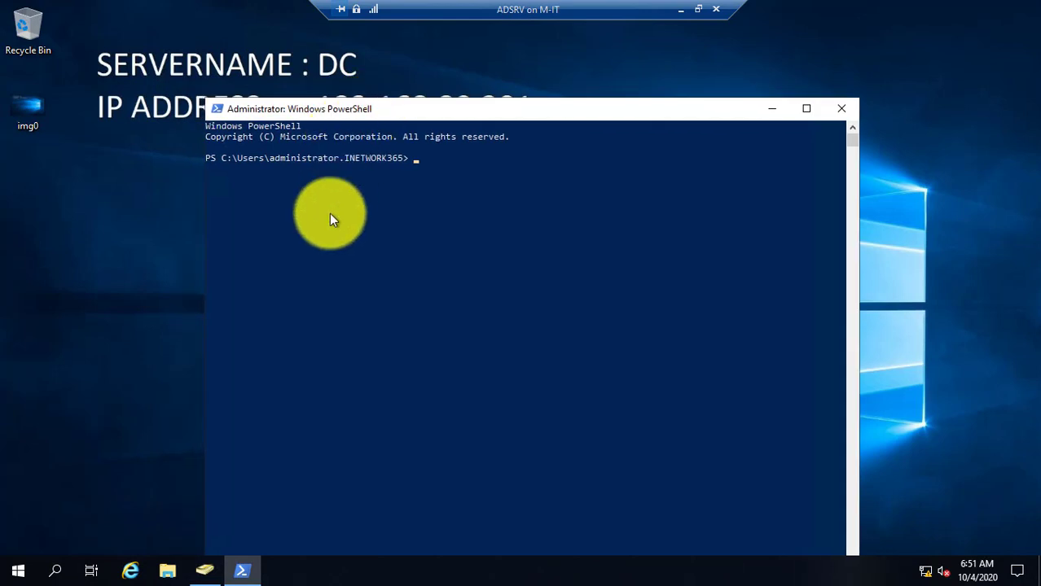
{"action": "type", "text": "Move-ADDirectoryServer"}
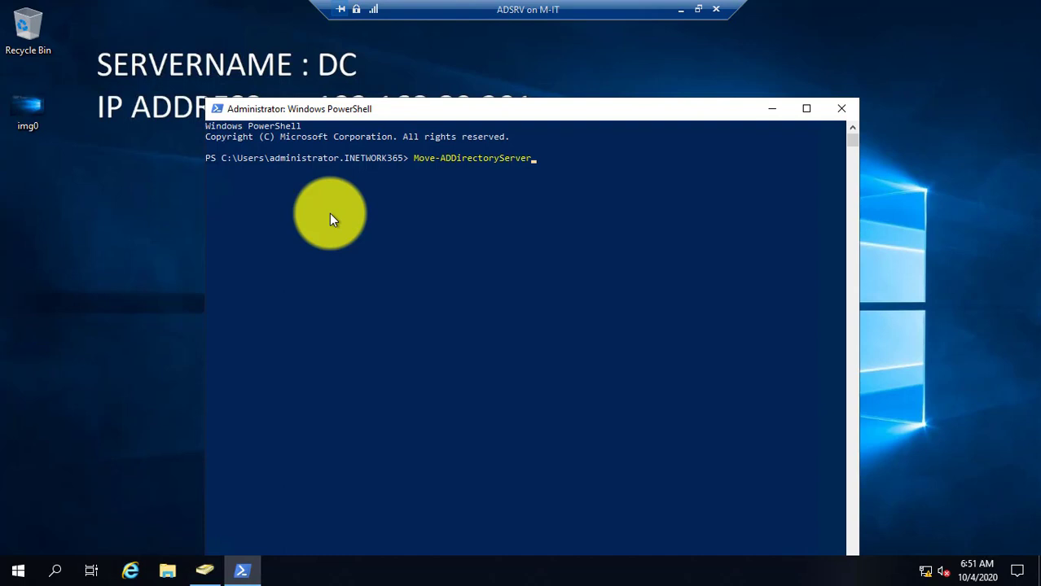
{"action": "type", "text": "Operat"}
{"action": "key", "text": "Tab"}
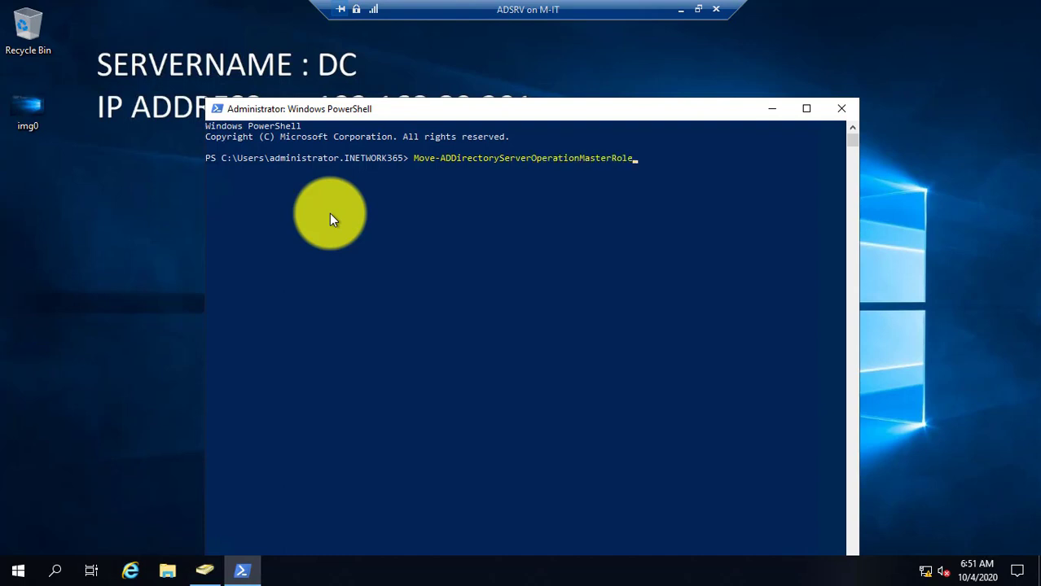
{"action": "type", "text": "-Ident"}
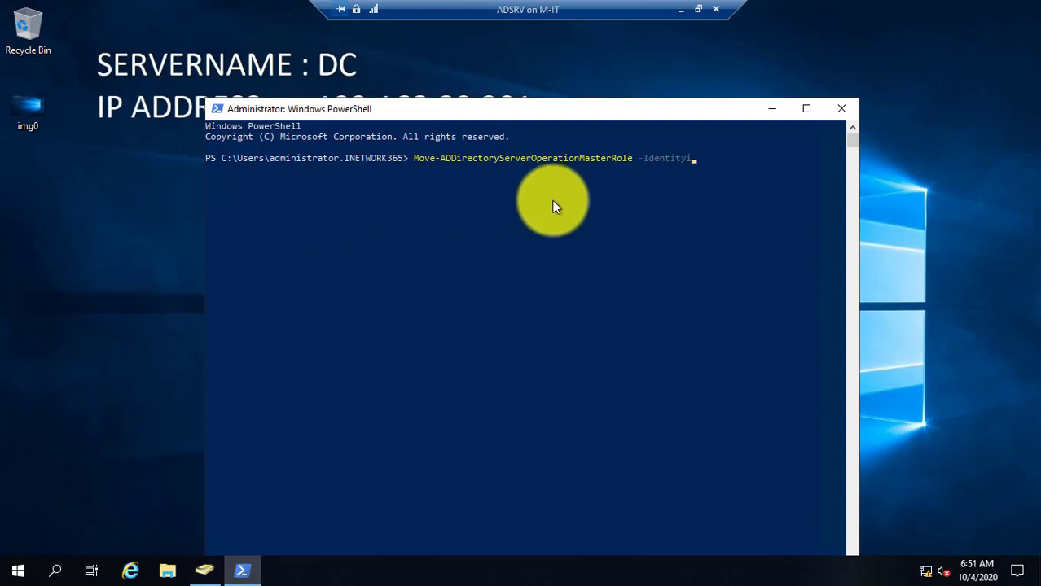
{"action": "type", "text": "ity"}
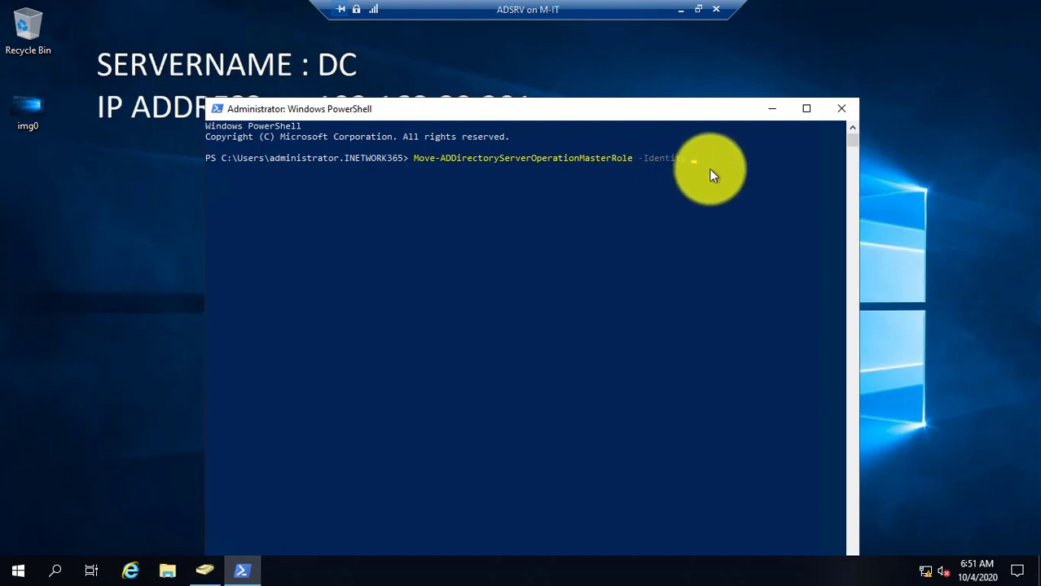
{"action": "left_click_drag", "start_coordinate": [582, 110], "coordinate": [451, 210]}
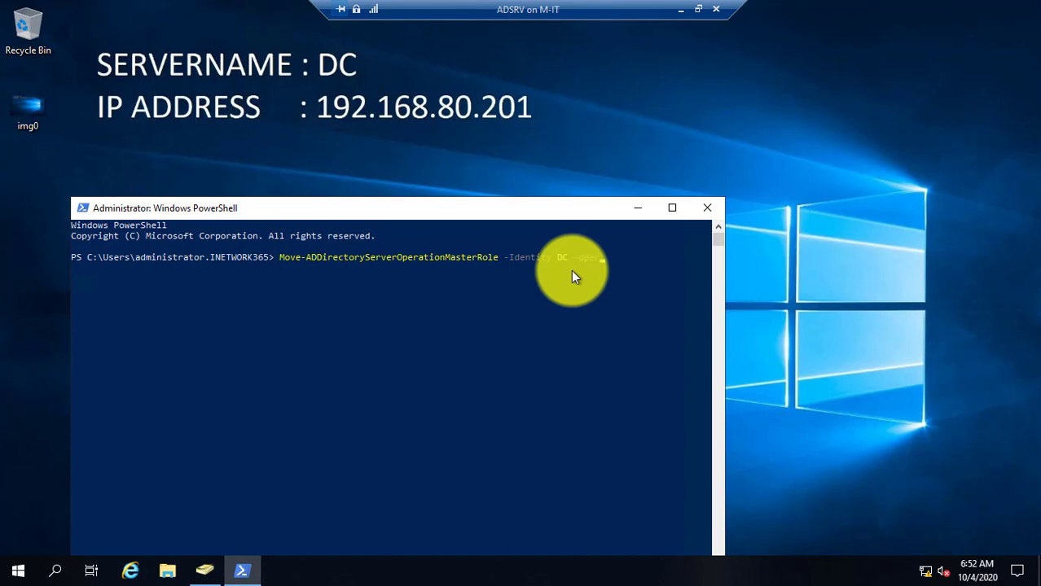
Add all five FSMO roles with -force and run it, getting 'Cannot find directory server'
{"action": "type", "text": "ationmasterrole"}
{"action": "key", "text": "Tab"}
{"action": "type", "text": "S"}
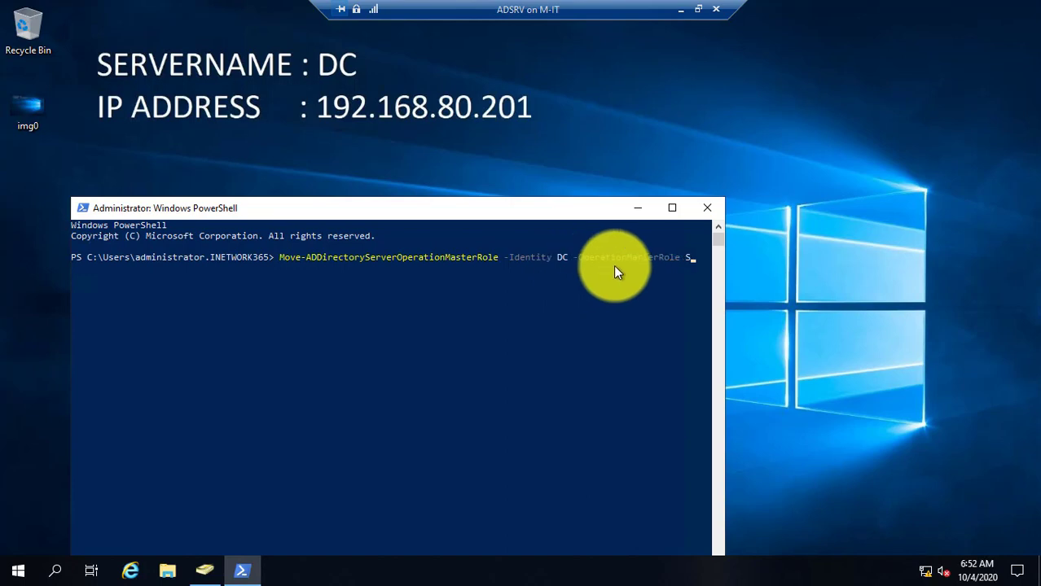
{"action": "type", "text": "chemaMaster,DomaingNaming"}
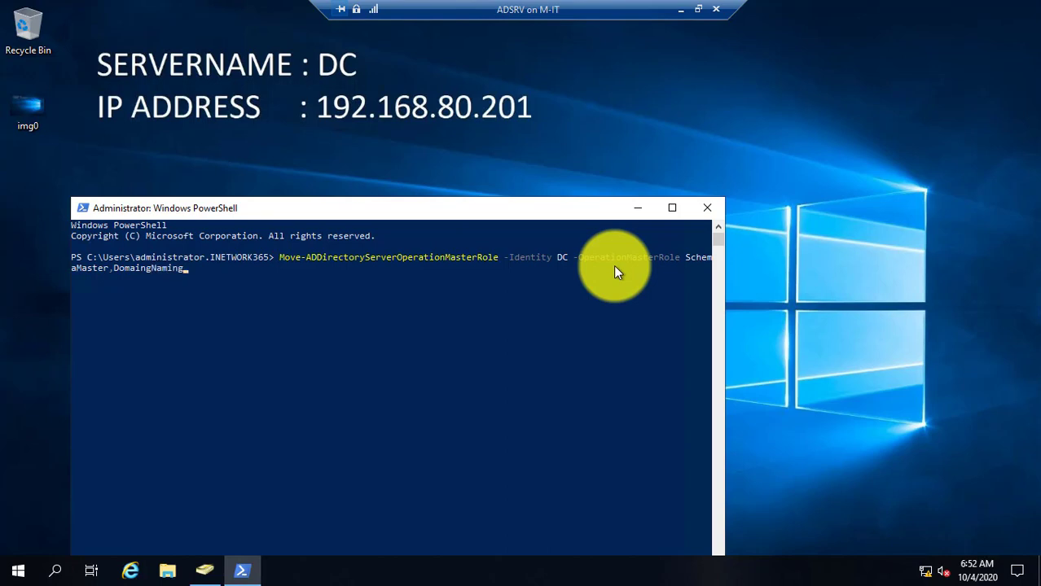
{"action": "key", "text": "BackSpace"}
{"action": "key", "text": "BackSpace"}
{"action": "key", "text": "BackSpace"}
{"action": "key", "text": "BackSpace"}
{"action": "key", "text": "BackSpace"}
{"action": "key", "text": "BackSpace"}
{"action": "key", "text": "BackSpace"}
{"action": "type", "text": "NamingMaster,PDCEmulator,"}
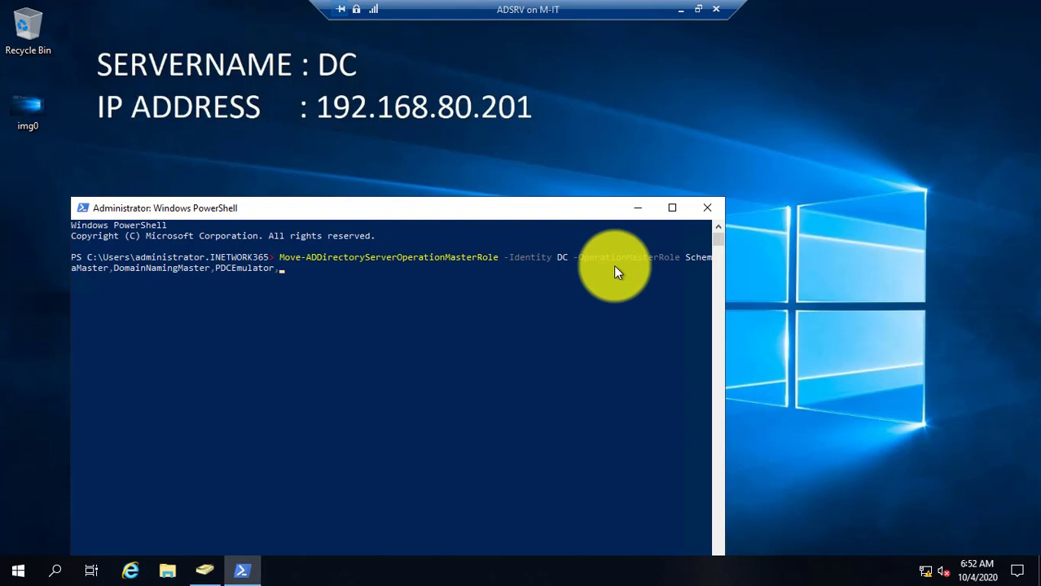
{"action": "type", "text": "RIDMaster,Infr"}
{"action": "key", "text": "Tab"}
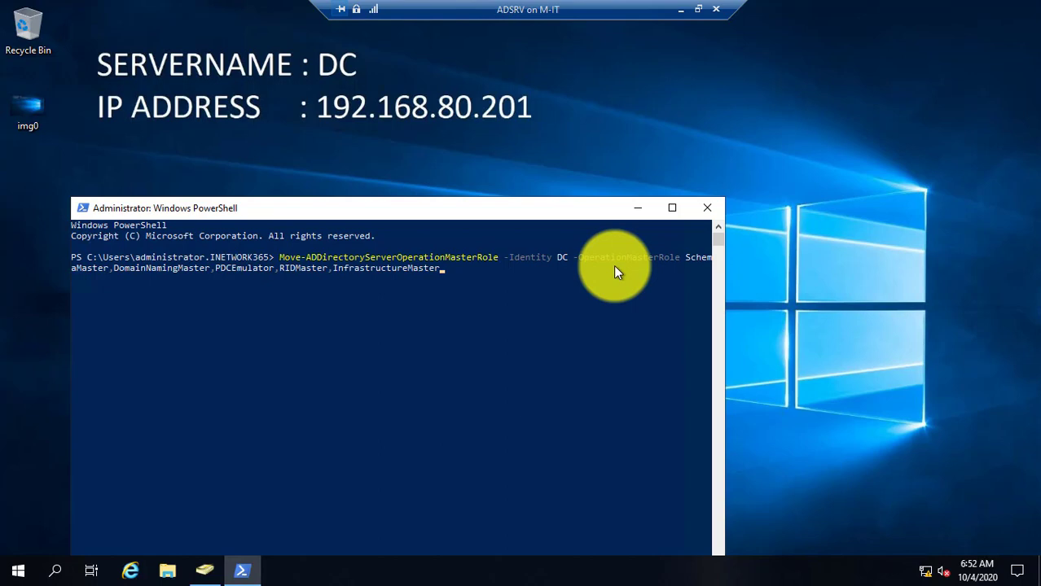
{"action": "type", "text": "-force"}
{"action": "key", "text": "Return"}
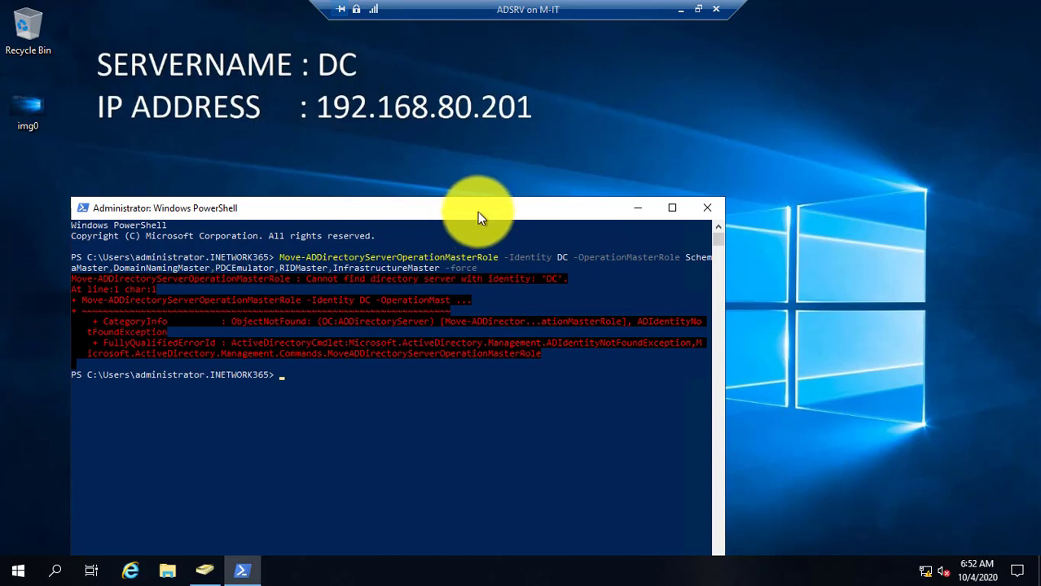
{"action": "left_click_drag", "start_coordinate": [477, 212], "coordinate": [535, 177]}
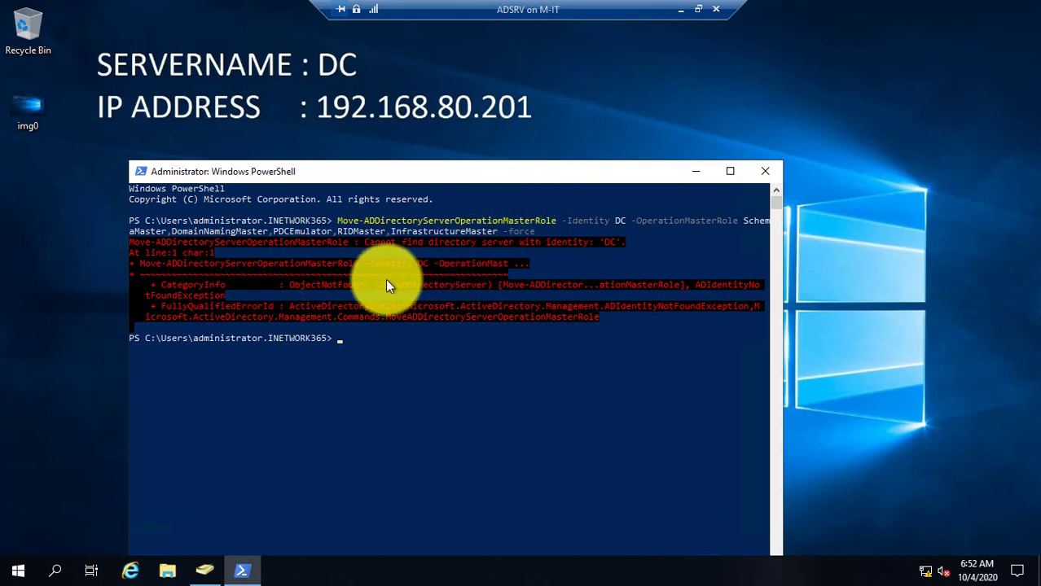
{"action": "key", "text": "super+r"}
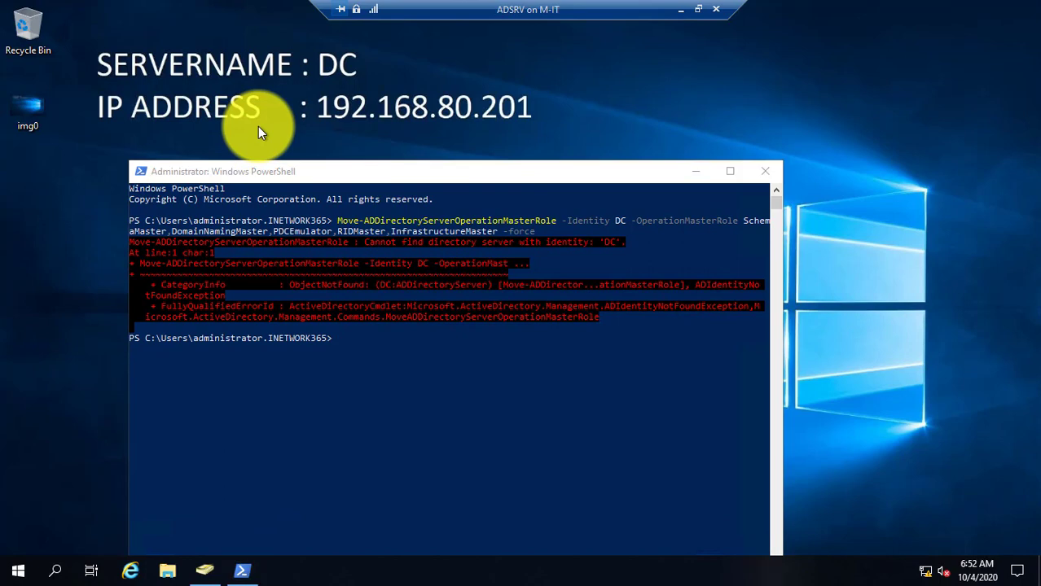
{"action": "type", "text": "cmd"}
{"action": "key", "text": "Return"}
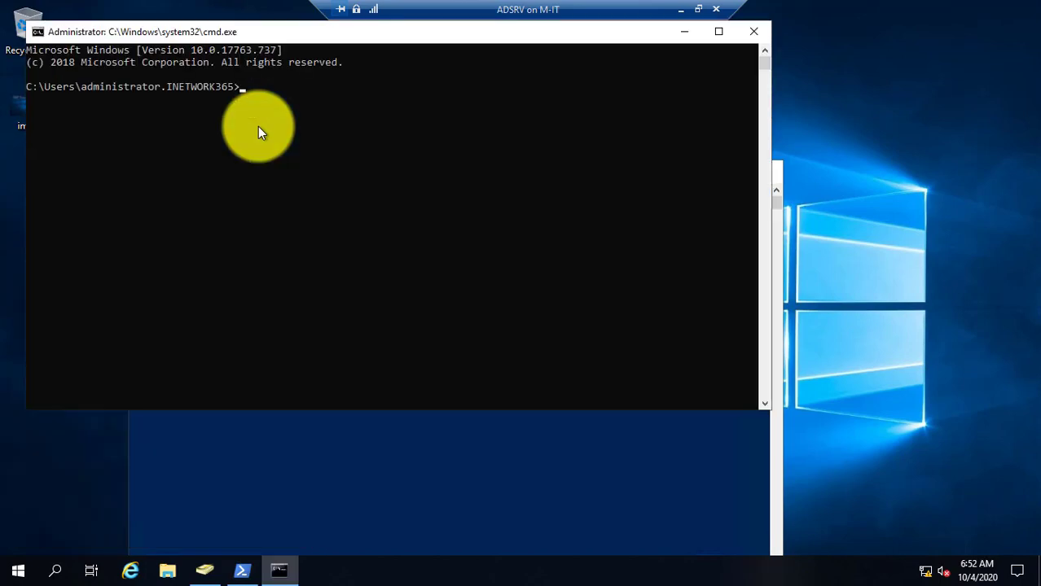
{"action": "type", "text": "hostname"}
{"action": "key", "text": "Return"}
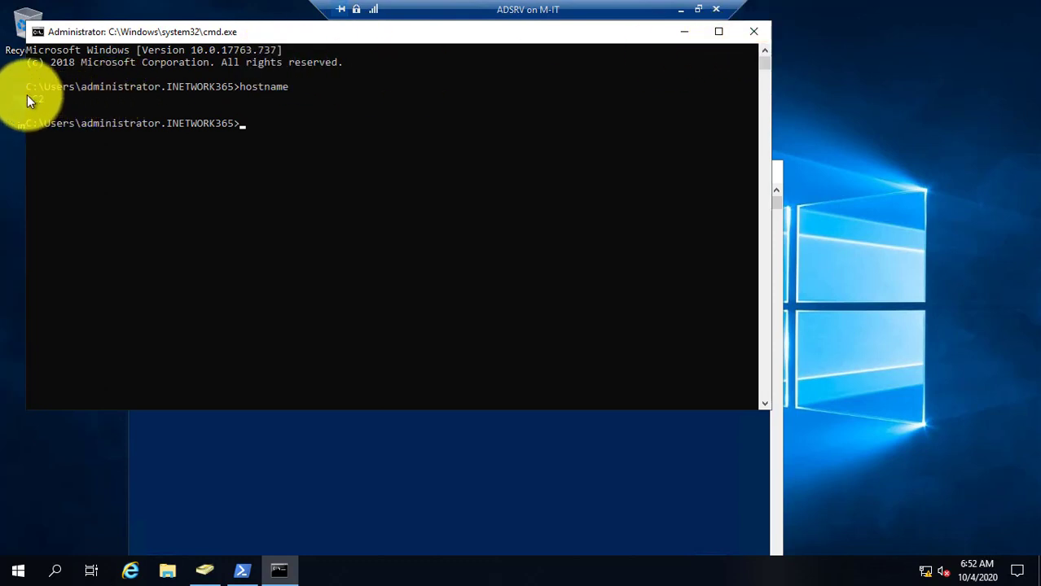
{"action": "left_click_drag", "start_coordinate": [27, 96], "coordinate": [48, 101]}
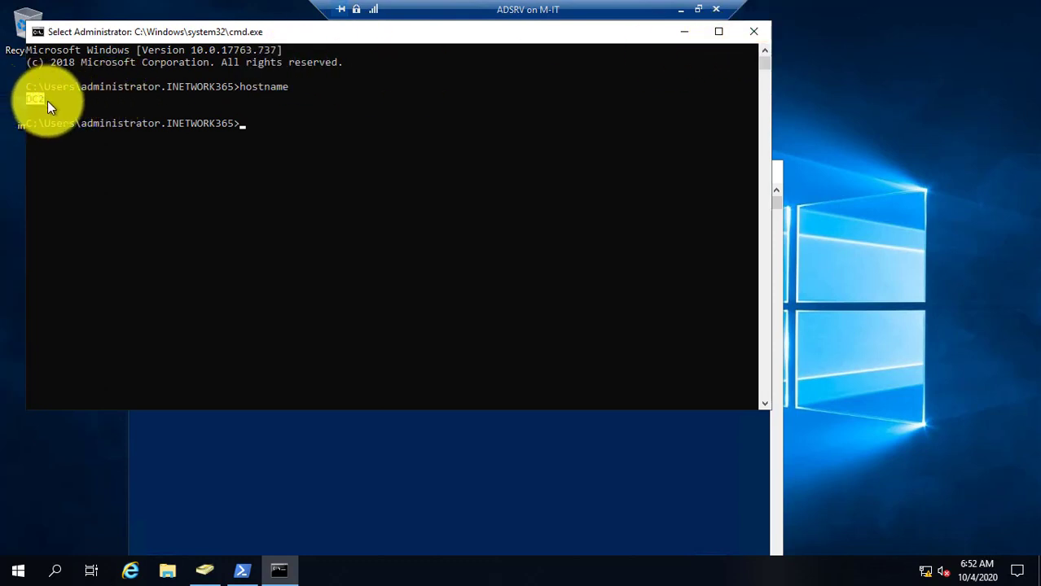
{"action": "left_click_drag", "start_coordinate": [107, 31], "coordinate": [185, 123]}
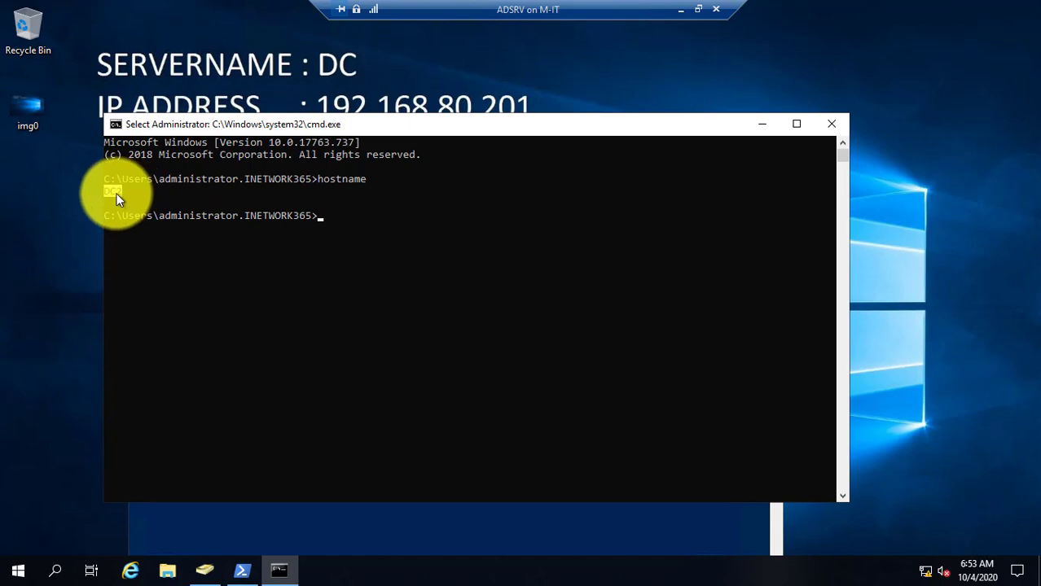
{"action": "left_click", "coordinate": [831, 124]}
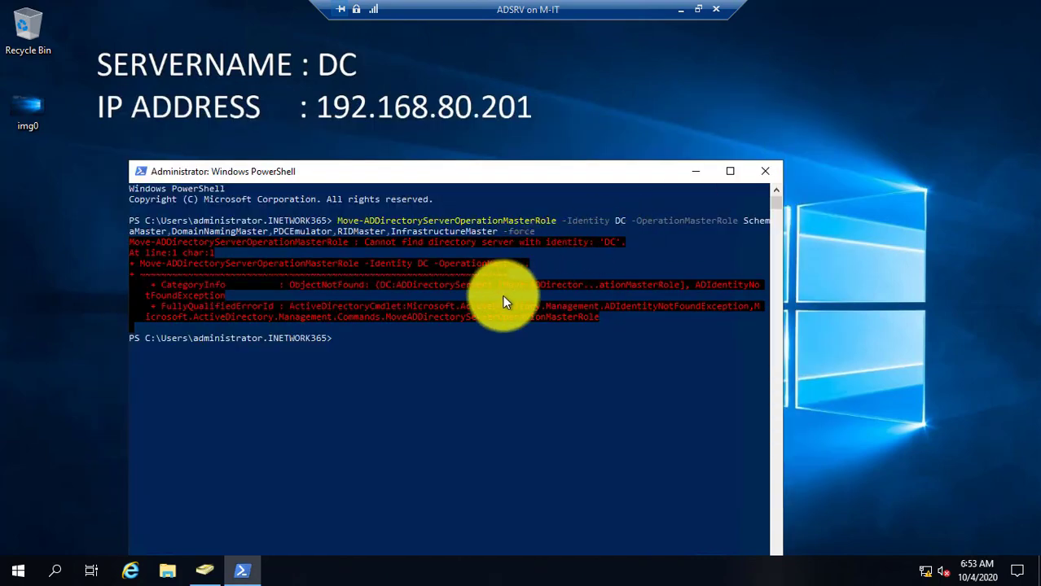
Rerun the role move with -Identity DC2 and answer A (Yes to All) to seize all five roles
{"action": "key", "text": "Up"}
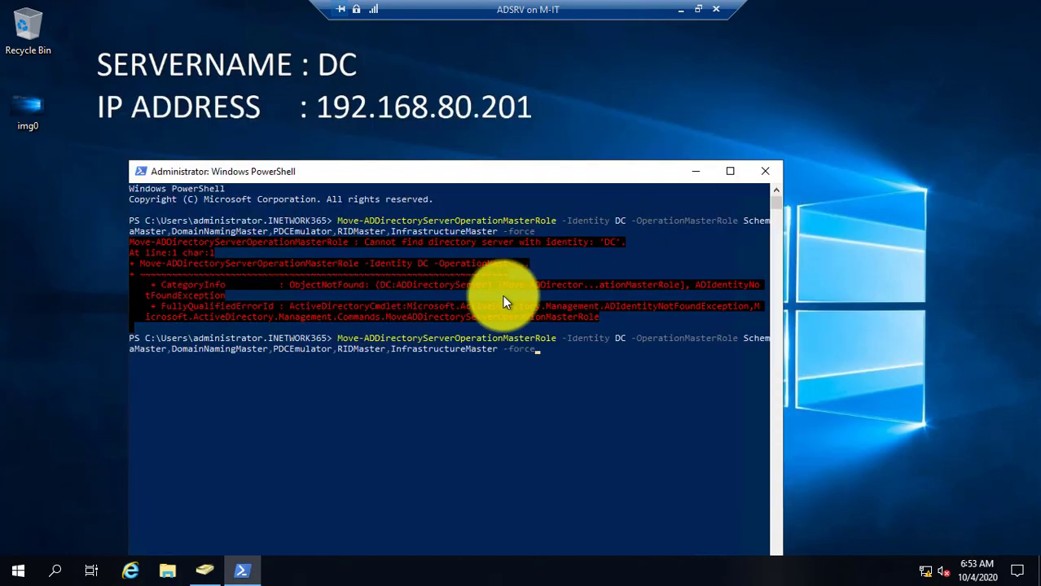
{"action": "key", "text": "Left"}
{"action": "key", "text": "Left"}
{"action": "key", "text": "Left"}
{"action": "key", "text": "Left"}
{"action": "key", "text": "Left"}
{"action": "key", "text": "Left"}
{"action": "key", "text": "Left"}
{"action": "key", "text": "Left"}
{"action": "key", "text": "Left"}
{"action": "key", "text": "Left"}
{"action": "key", "text": "Left"}
{"action": "key", "text": "Left"}
{"action": "key", "text": "Left"}
{"action": "key", "text": "Left"}
{"action": "key", "text": "Left"}
{"action": "key", "text": "Left"}
{"action": "key", "text": "Left"}
{"action": "key", "text": "Left"}
{"action": "key", "text": "Left"}
{"action": "key", "text": "Left"}
{"action": "key", "text": "Left"}
{"action": "key", "text": "Left"}
{"action": "key", "text": "Left"}
{"action": "key", "text": "Left"}
{"action": "key", "text": "Left"}
{"action": "key", "text": "Left"}
{"action": "key", "text": "Left"}
{"action": "key", "text": "Left"}
{"action": "key", "text": "Left"}
{"action": "key", "text": "Left"}
{"action": "key", "text": "Left"}
{"action": "key", "text": "Left"}
{"action": "key", "text": "Left"}
{"action": "key", "text": "Left"}
{"action": "key", "text": "Left"}
{"action": "key", "text": "Left"}
{"action": "key", "text": "Left"}
{"action": "key", "text": "Left"}
{"action": "key", "text": "Left"}
{"action": "key", "text": "Left"}
{"action": "key", "text": "Left"}
{"action": "key", "text": "Left"}
{"action": "key", "text": "Left"}
{"action": "key", "text": "Left"}
{"action": "key", "text": "Left"}
{"action": "key", "text": "Left"}
{"action": "key", "text": "Left"}
{"action": "key", "text": "Left"}
{"action": "key", "text": "Left"}
{"action": "key", "text": "Left"}
{"action": "key", "text": "Left"}
{"action": "key", "text": "Left"}
{"action": "key", "text": "Left"}
{"action": "key", "text": "Left"}
{"action": "key", "text": "Left"}
{"action": "key", "text": "Left"}
{"action": "key", "text": "Left"}
{"action": "key", "text": "Left"}
{"action": "key", "text": "Left"}
{"action": "key", "text": "Left"}
{"action": "type", "text": "2"}
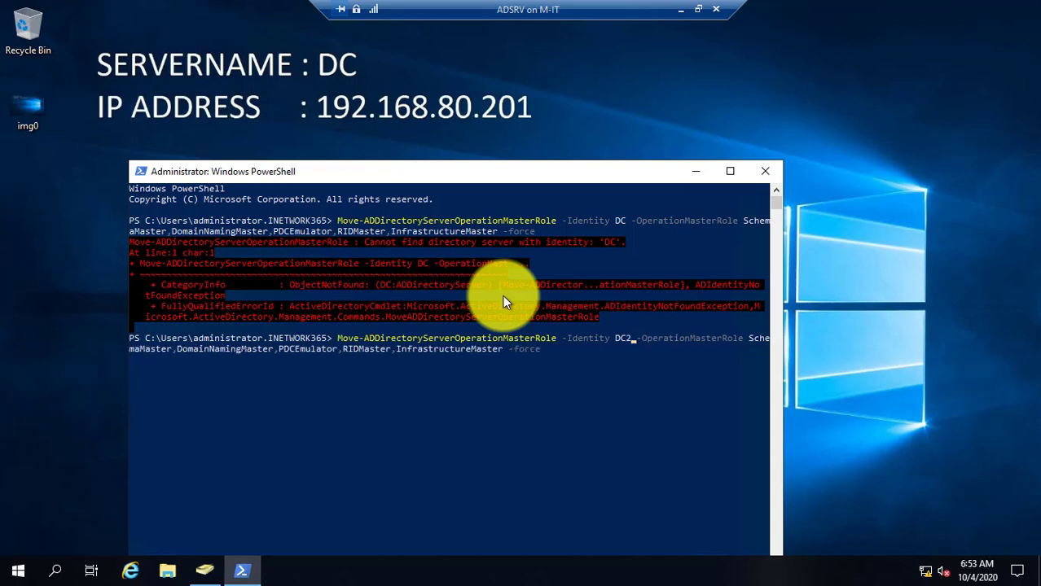
{"action": "key", "text": "Return"}
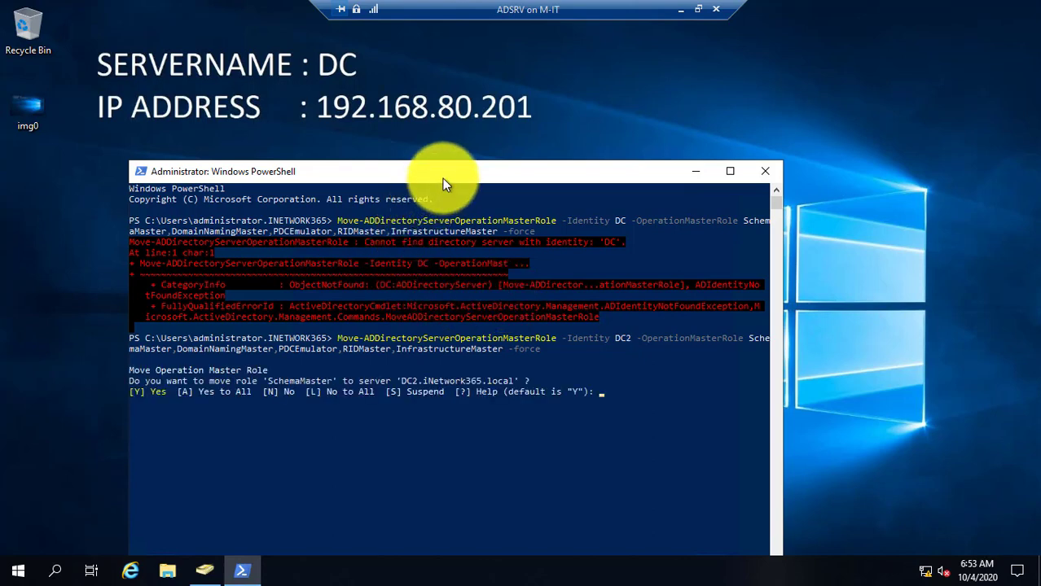
{"action": "left_click_drag", "start_coordinate": [443, 171], "coordinate": [420, 111]}
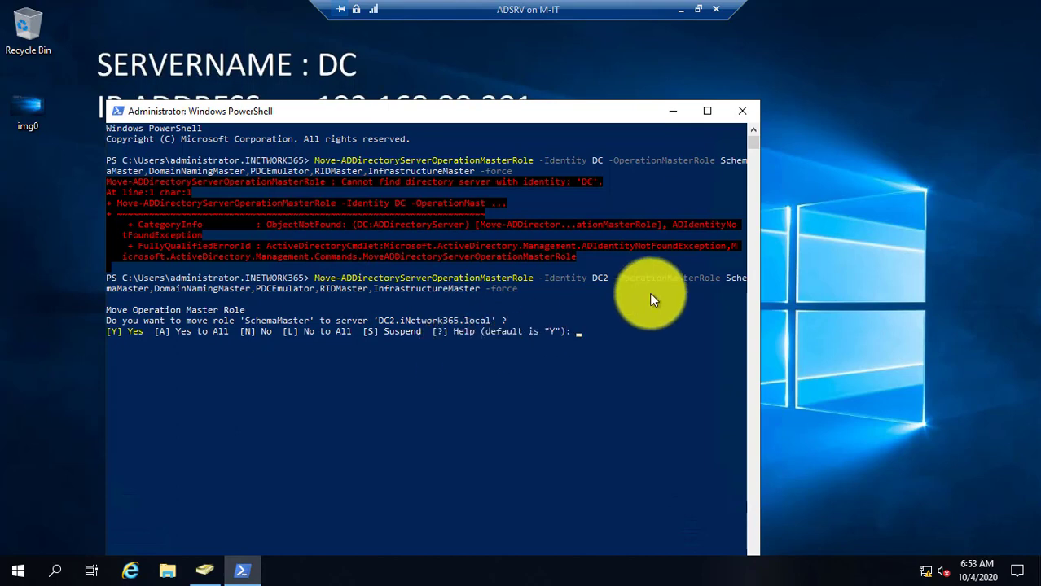
{"action": "type", "text": "A"}
{"action": "key", "text": "Return"}
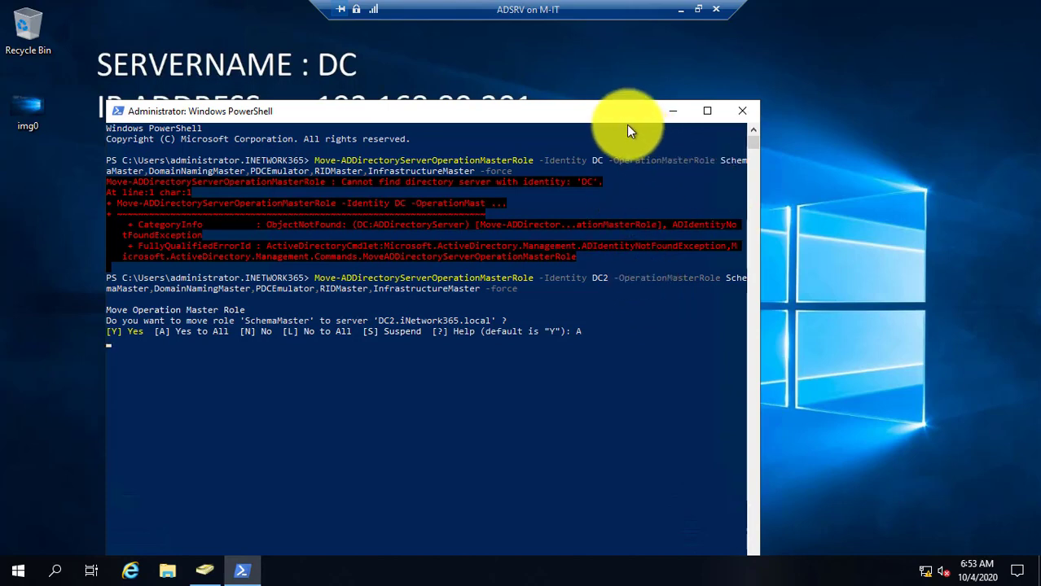
{"action": "left_click_drag", "start_coordinate": [619, 117], "coordinate": [622, 73]}
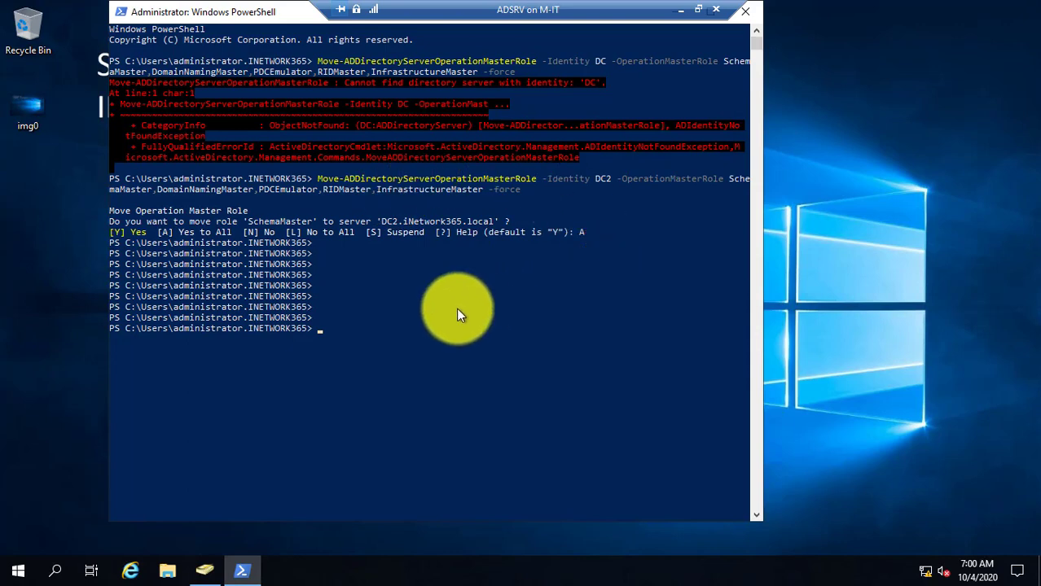
Run netdom query FSMO and highlight the rows showing DC2.iNetwork365.local holding each role
{"action": "type", "text": "netdom query FSMO"}
{"action": "key", "text": "Return"}
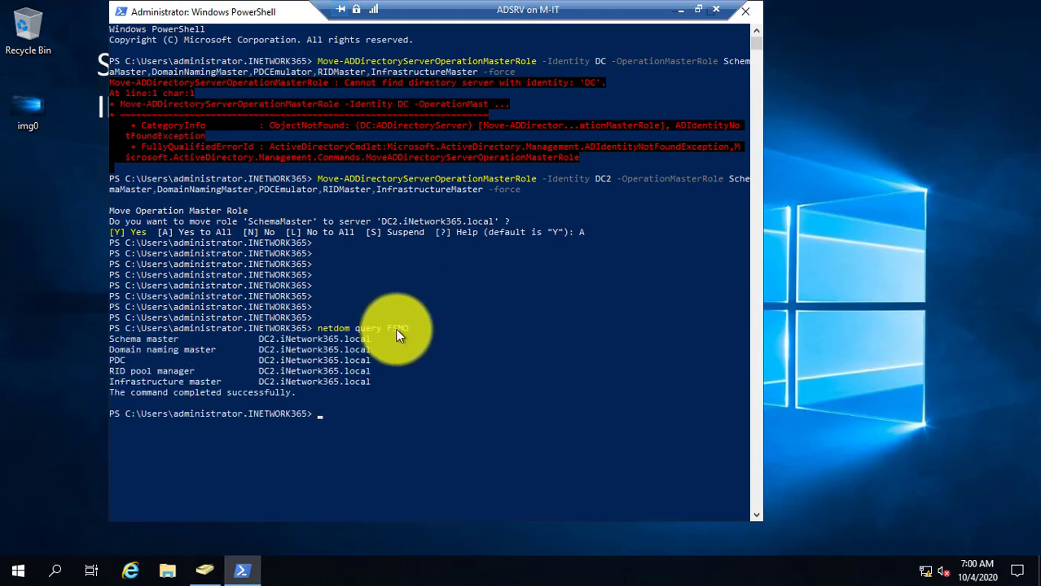
{"action": "left_click", "coordinate": [110, 338]}
{"action": "left_click_drag", "start_coordinate": [111, 339], "coordinate": [341, 340]}
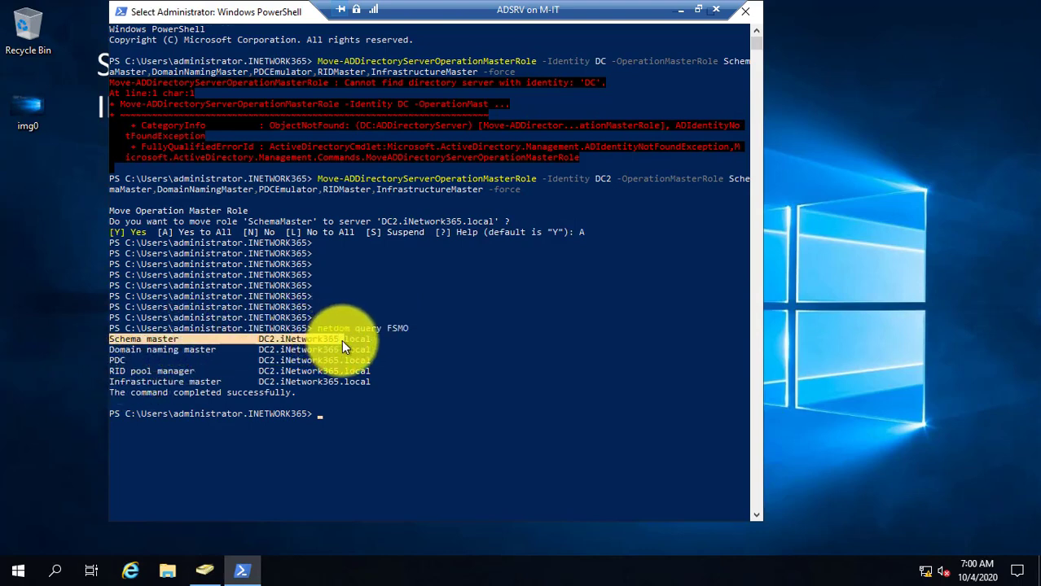
{"action": "left_click", "coordinate": [128, 350]}
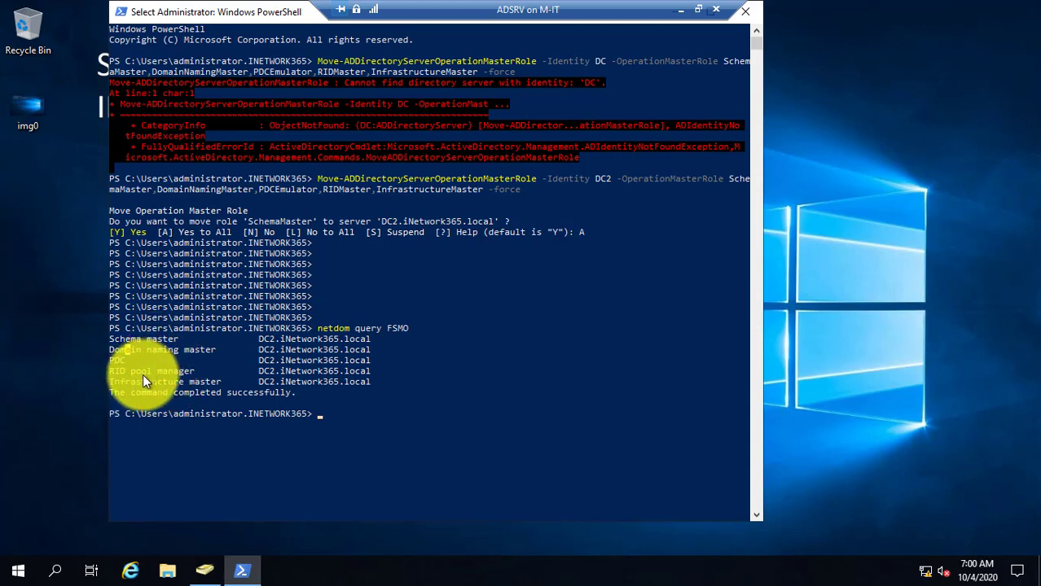
{"action": "left_click", "coordinate": [132, 372]}
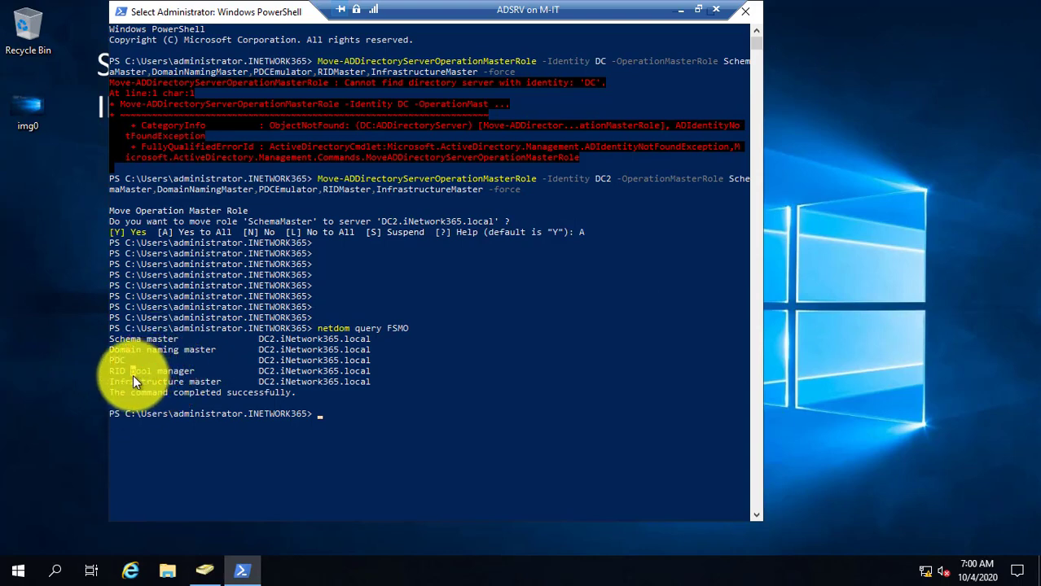
{"action": "left_click", "coordinate": [264, 341]}
{"action": "left_click_drag", "start_coordinate": [265, 344], "coordinate": [361, 379]}
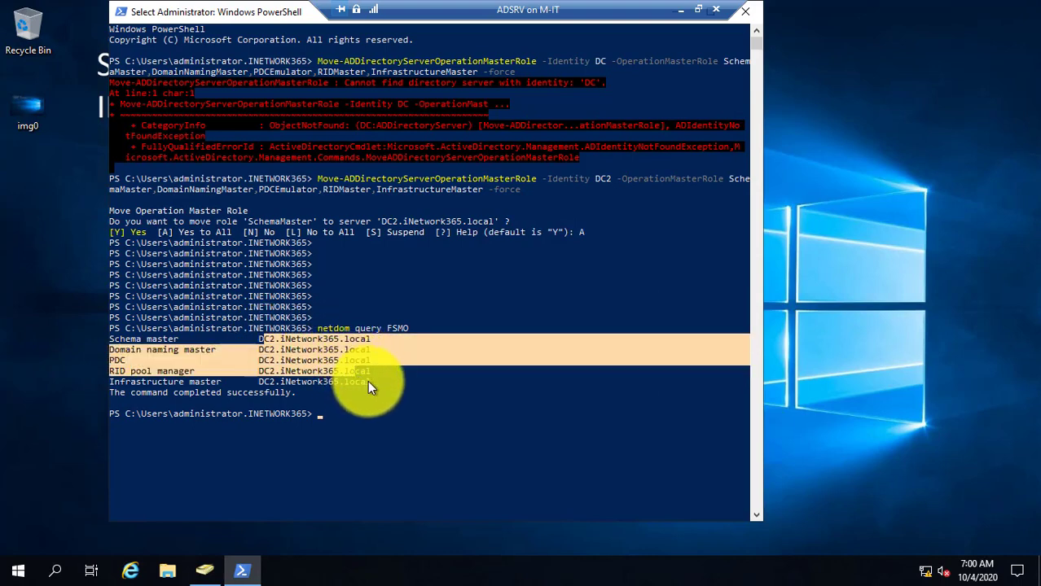
{"action": "left_click", "coordinate": [329, 401]}
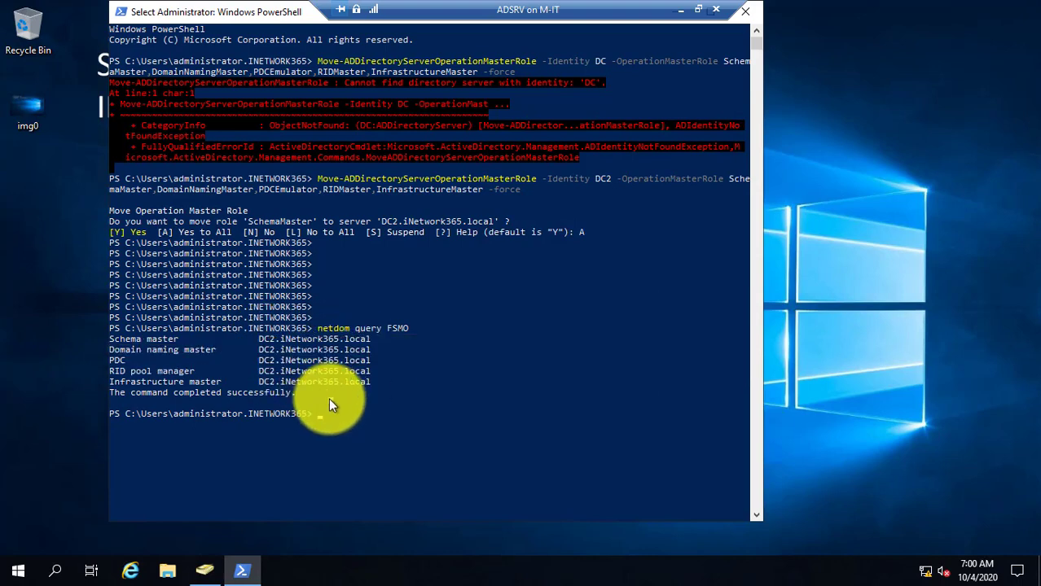
Bring Active Directory Users and Computers forward, begin a new user named user1, then cancel it
{"action": "left_click", "coordinate": [205, 574]}
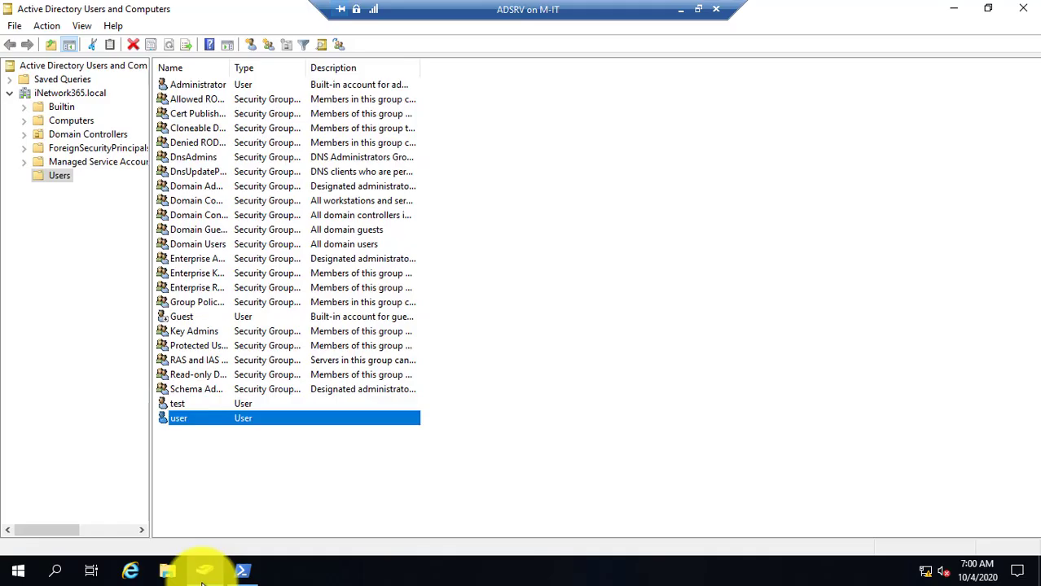
{"action": "left_click", "coordinate": [320, 448]}
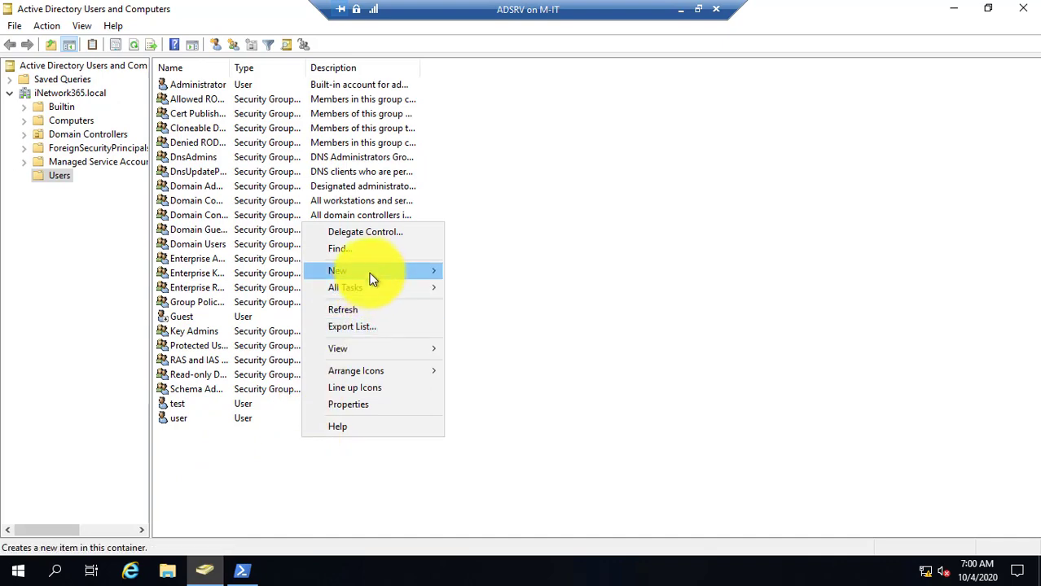
{"action": "mouse_move", "coordinate": [369, 270]}
{"action": "left_click", "coordinate": [507, 440]}
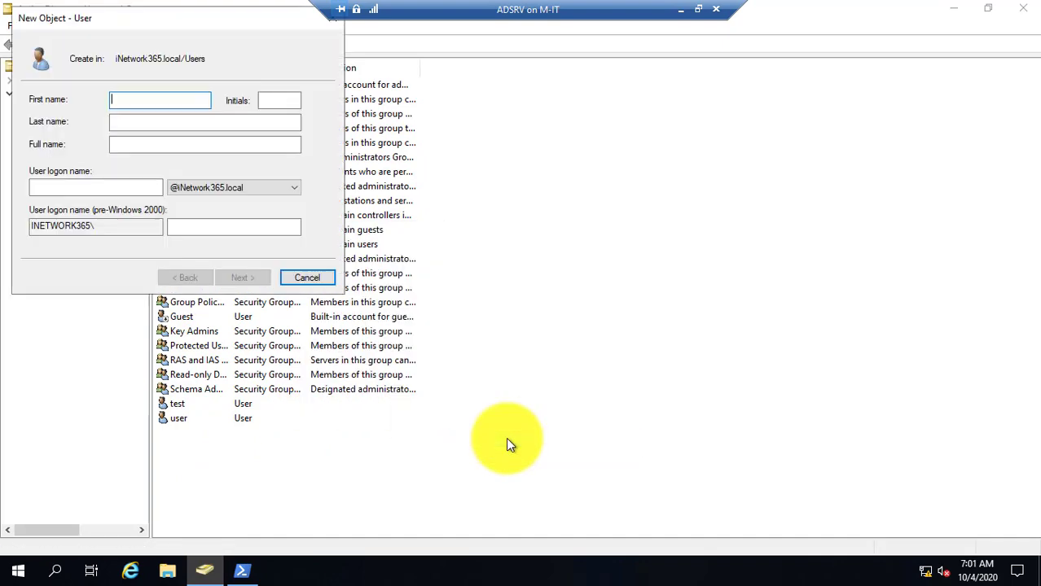
{"action": "type", "text": "user1"}
{"action": "key", "text": "Escape"}
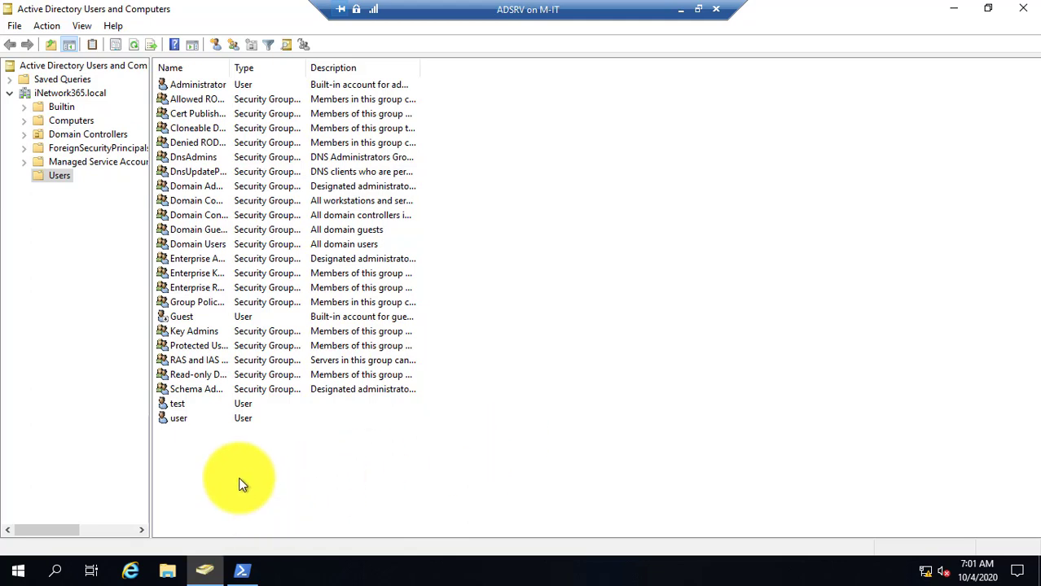
Start a new user in the Users container with first name and logon name user3
{"action": "right_click", "coordinate": [238, 479]}
{"action": "mouse_move", "coordinate": [327, 305]}
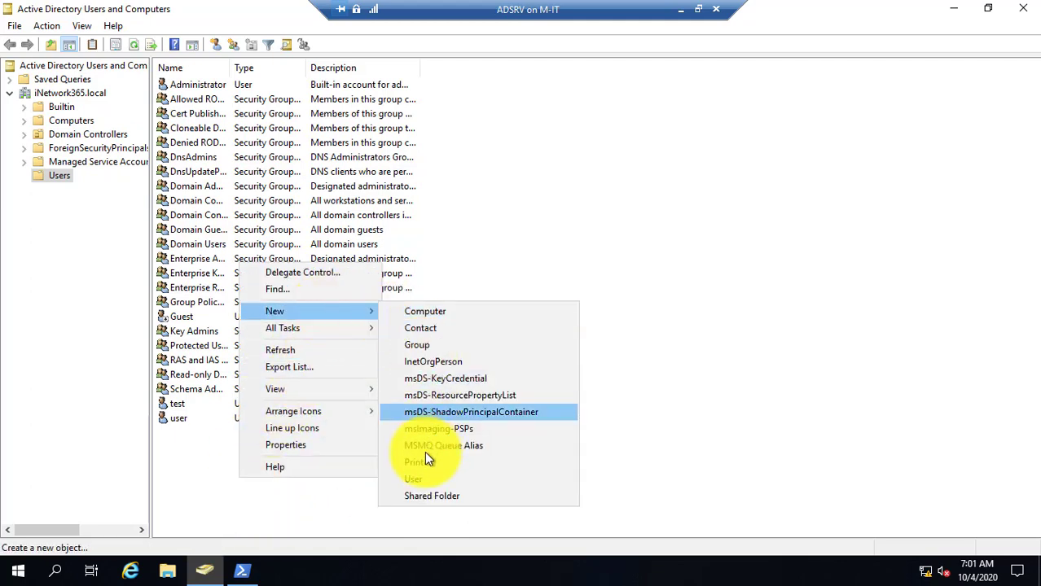
{"action": "left_click", "coordinate": [425, 479]}
{"action": "type", "text": "u"}
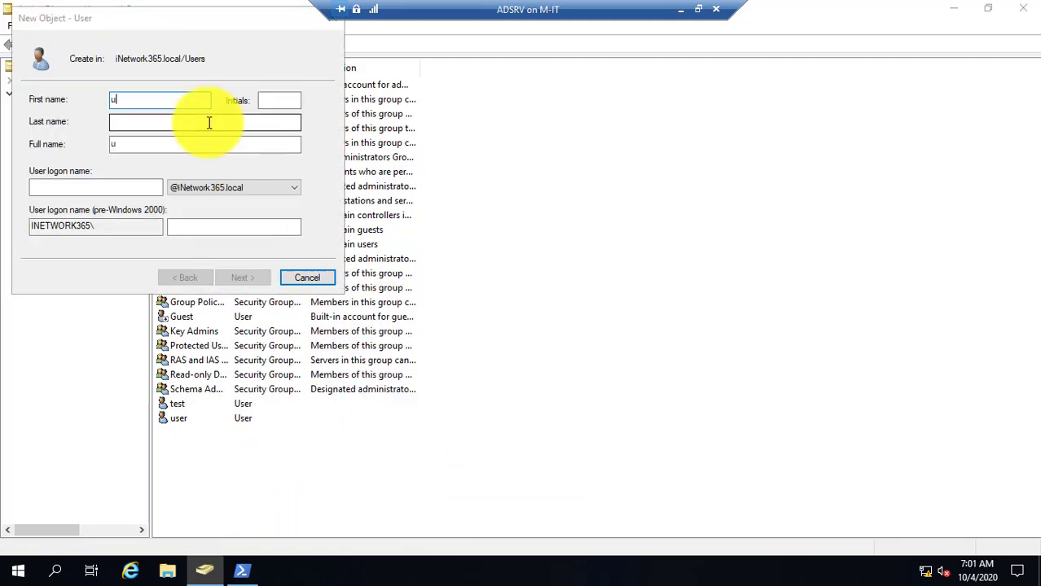
{"action": "type", "text": "ser3"}
{"action": "key", "text": "Tab"}
{"action": "key", "text": "Tab"}
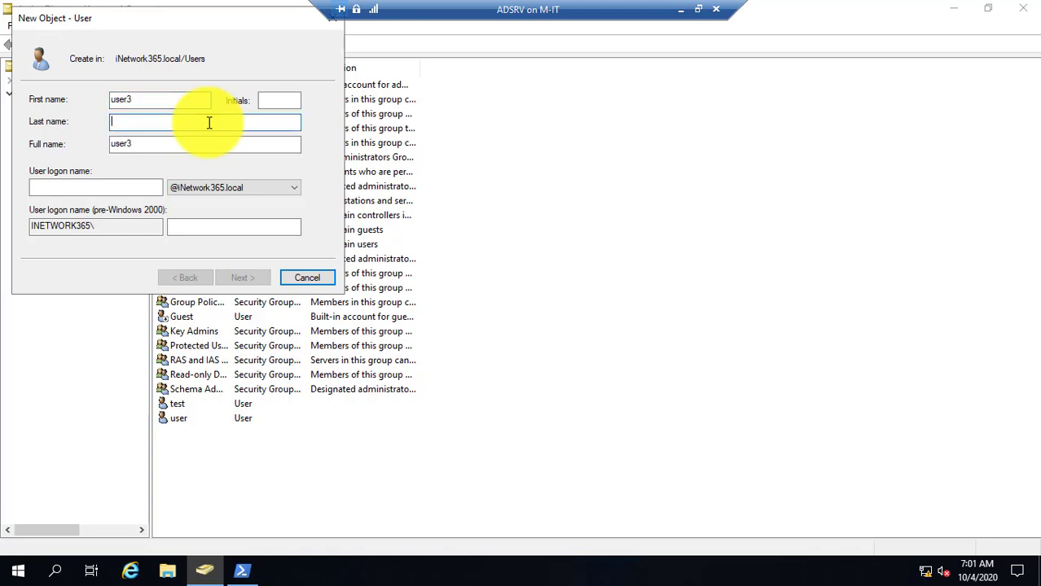
{"action": "key", "text": "Tab"}
{"action": "key", "text": "Tab"}
{"action": "type", "text": "user3"}
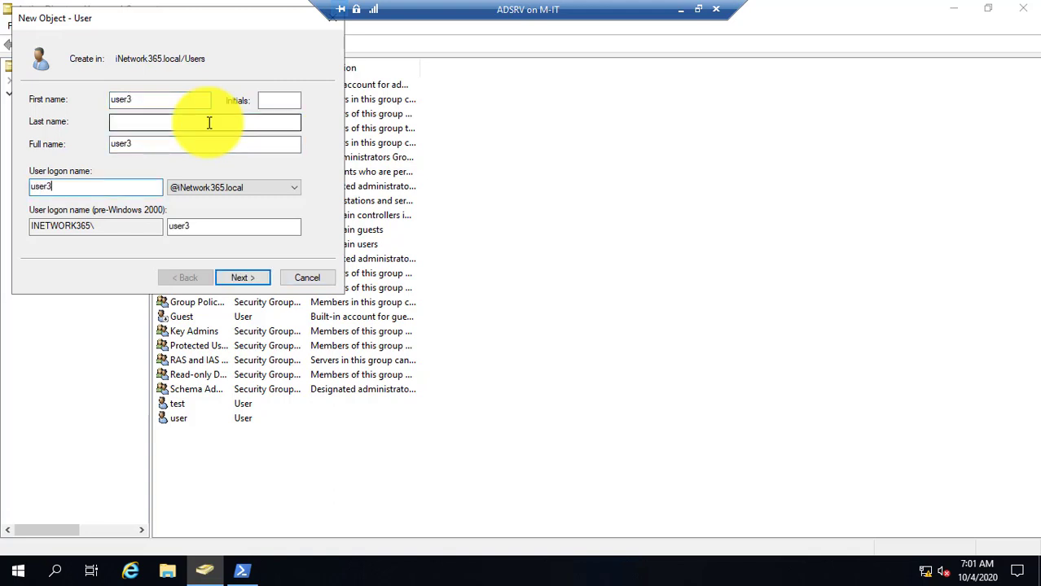
{"action": "left_click", "coordinate": [242, 277]}
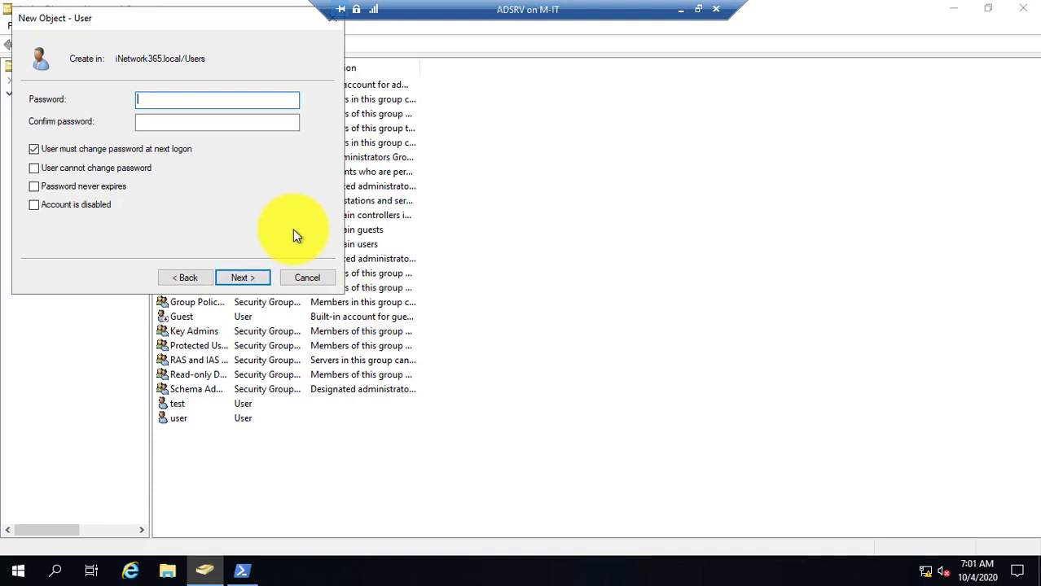
Enter and confirm user3's password, clear the forced change at next logon, and finish
{"action": "type", "text": "****"}
{"action": "key", "text": "BackSpace"}
{"action": "key", "text": "BackSpace"}
{"action": "key", "text": "BackSpace"}
{"action": "key", "text": "BackSpace"}
{"action": "type", "text": "*********"}
{"action": "key", "text": "Tab"}
{"action": "type", "text": "*********"}
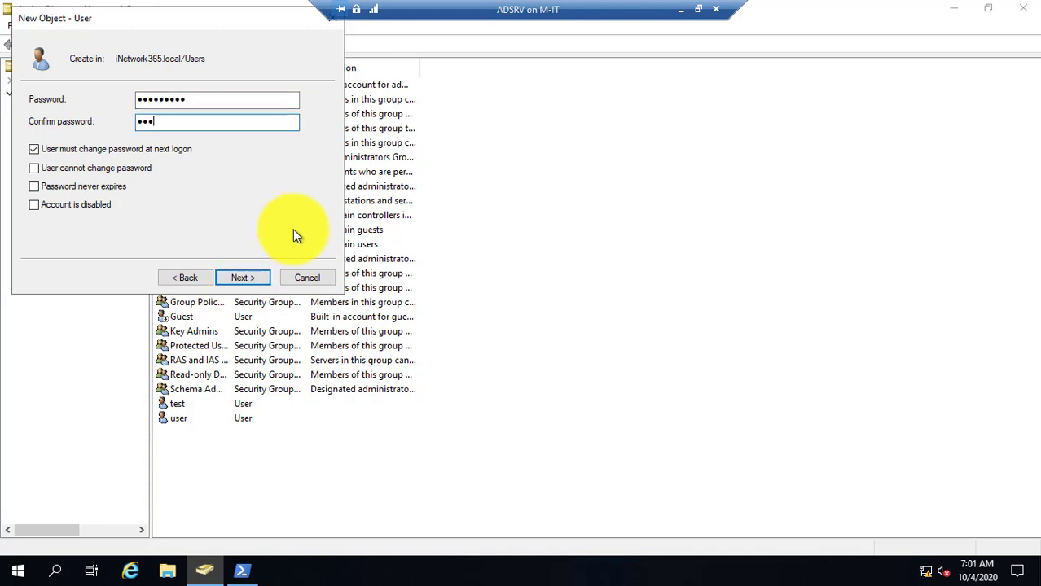
{"action": "key", "text": "Tab"}
{"action": "key", "text": "space"}
{"action": "key", "text": "Tab"}
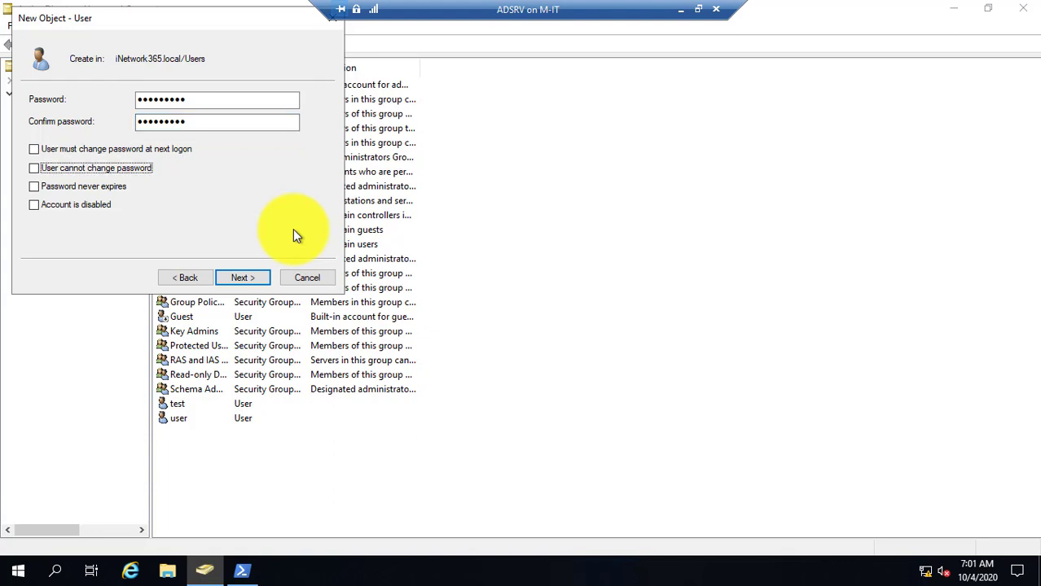
{"action": "key", "text": "space"}
{"action": "key", "text": "Tab"}
{"action": "key", "text": "space"}
{"action": "key", "text": "Return"}
{"action": "key", "text": "Return"}
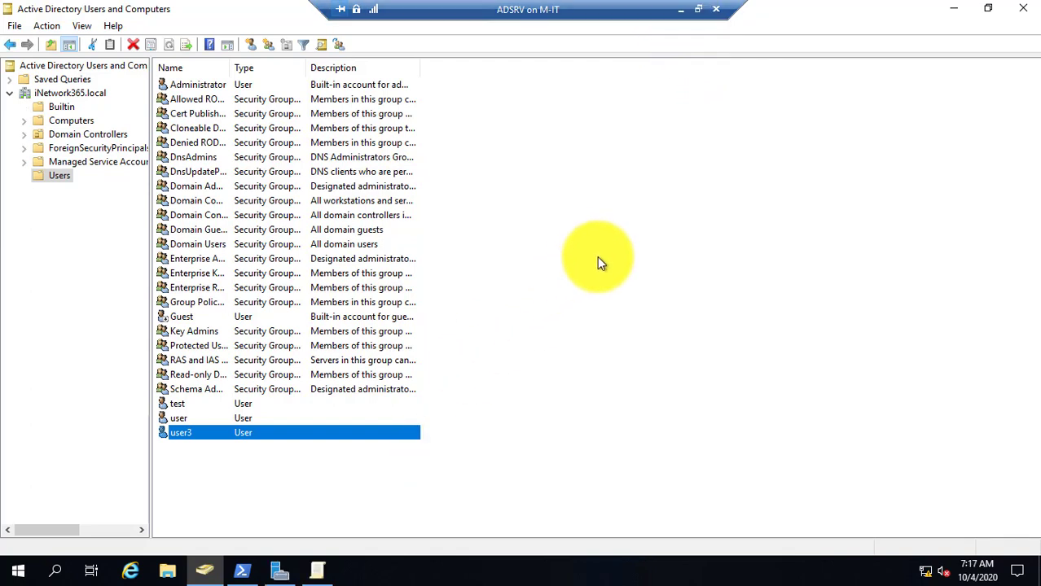
Minimize the ADSRV session and open the Win10 virtual machine connection full screen
{"action": "left_click", "coordinate": [679, 10]}
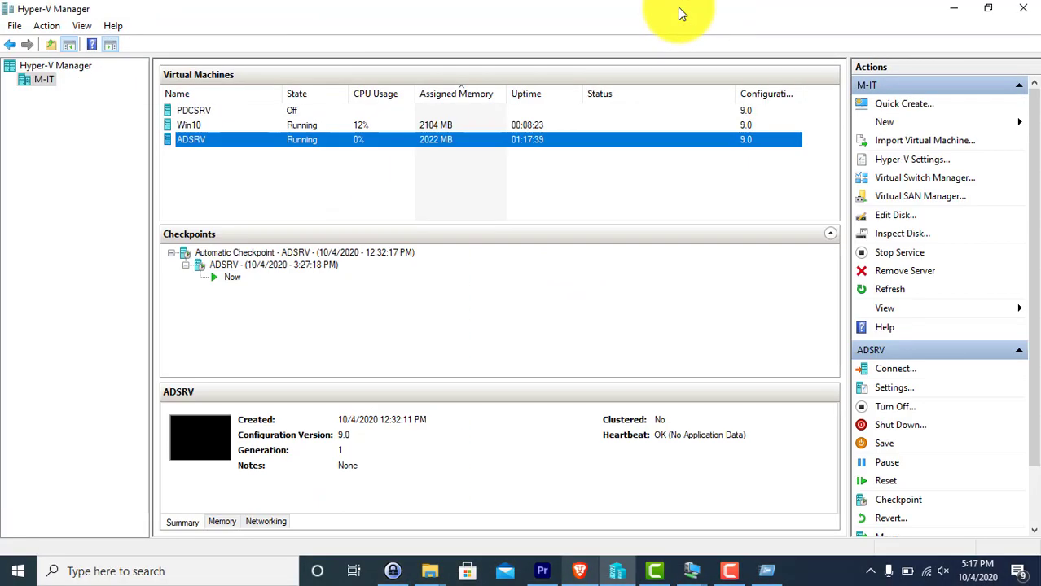
{"action": "double_click", "coordinate": [283, 125]}
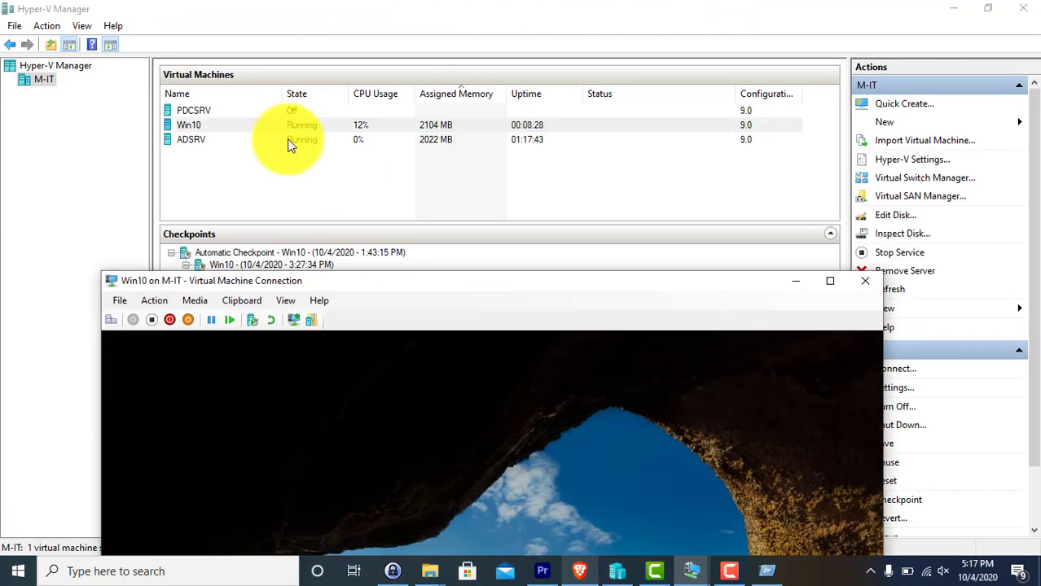
{"action": "double_click", "coordinate": [360, 280]}
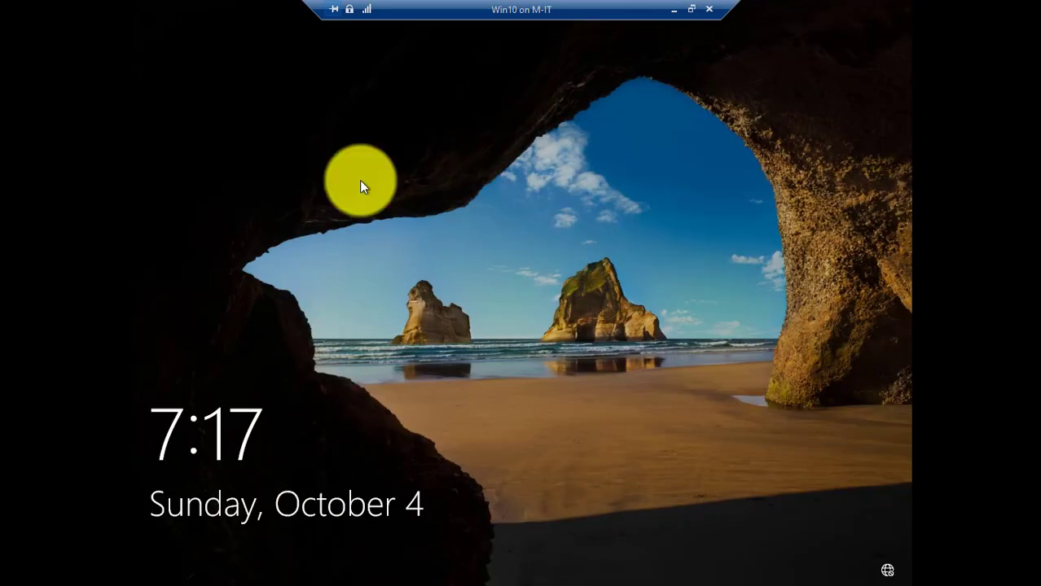
{"action": "left_click", "coordinate": [395, 60]}
Sign in to Win10 as Other user user3 with its password
{"action": "left_click", "coordinate": [238, 556]}
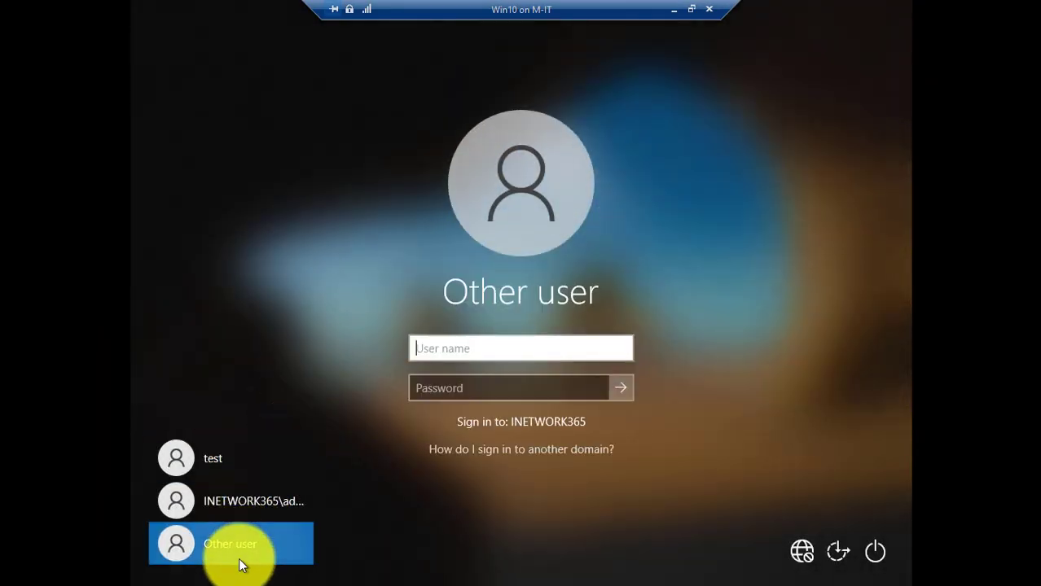
{"action": "type", "text": "user3"}
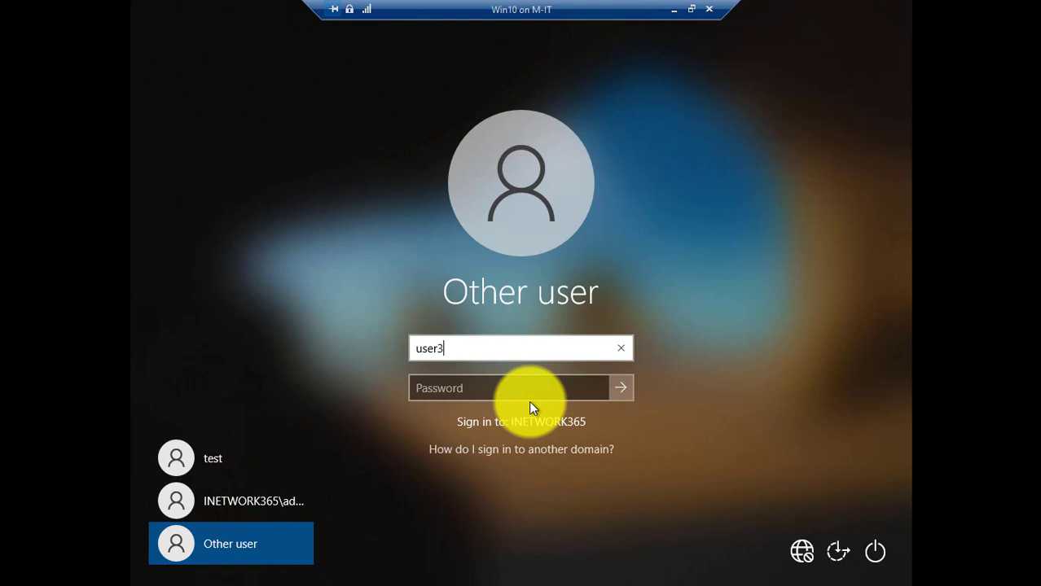
{"action": "key", "text": "Tab"}
{"action": "type", "text": "********"}
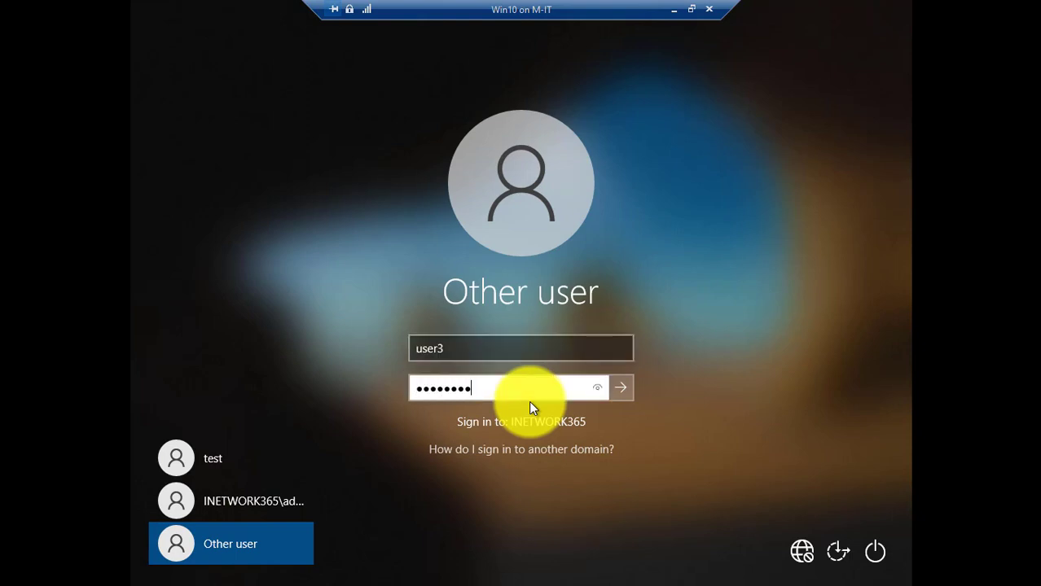
{"action": "type", "text": "*"}
{"action": "key", "text": "Return"}
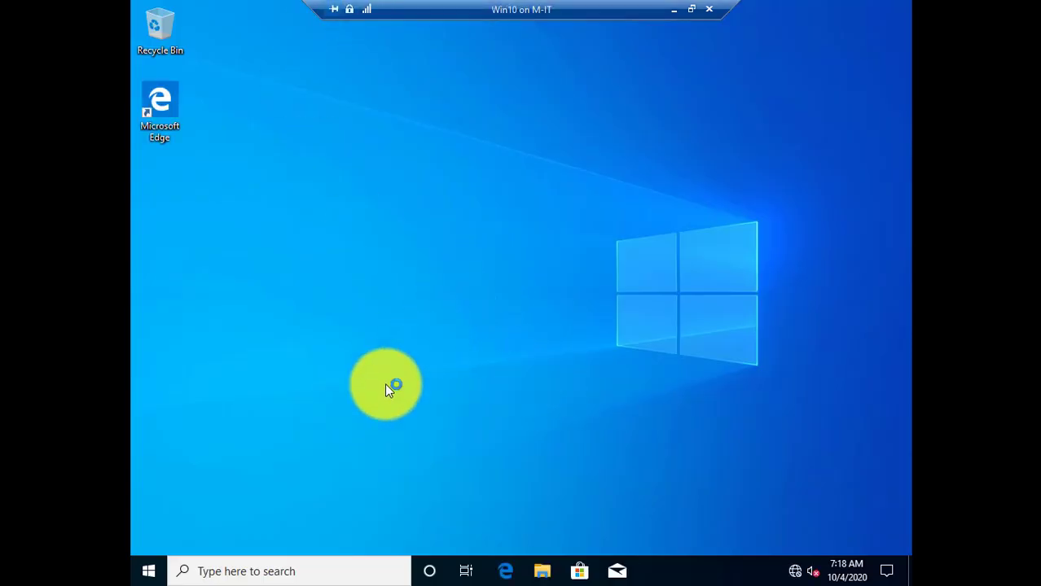
Open File Explorer, then sign user3 out through the Start menu account icon
{"action": "left_click", "coordinate": [542, 572]}
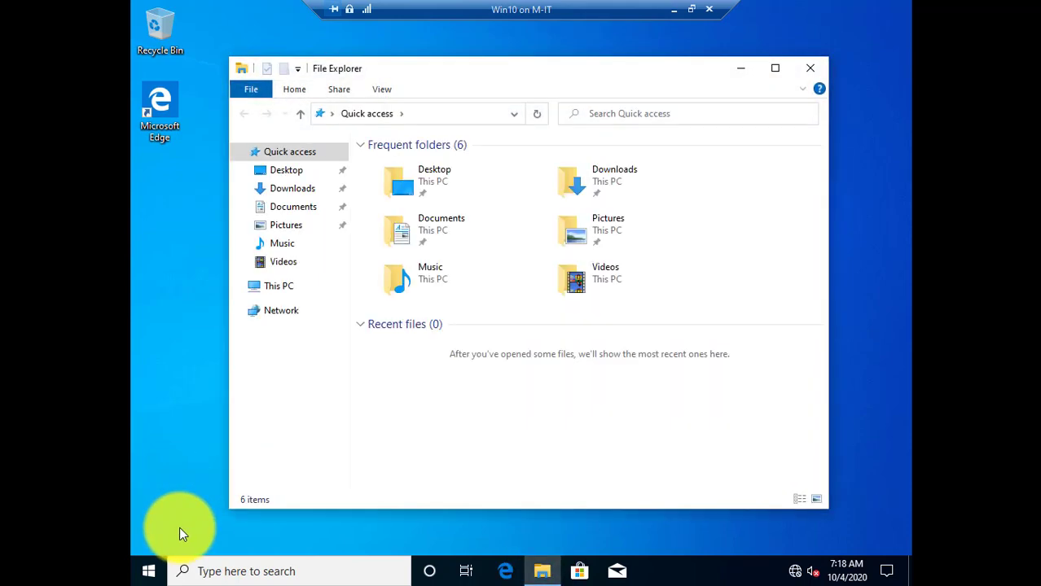
{"action": "left_click", "coordinate": [148, 571]}
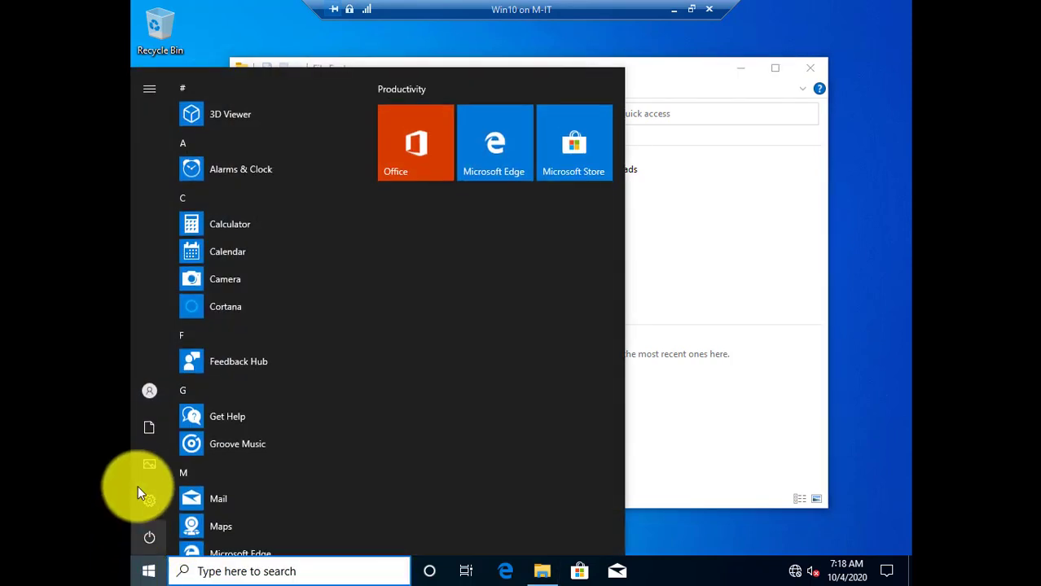
{"action": "mouse_move", "coordinate": [153, 392]}
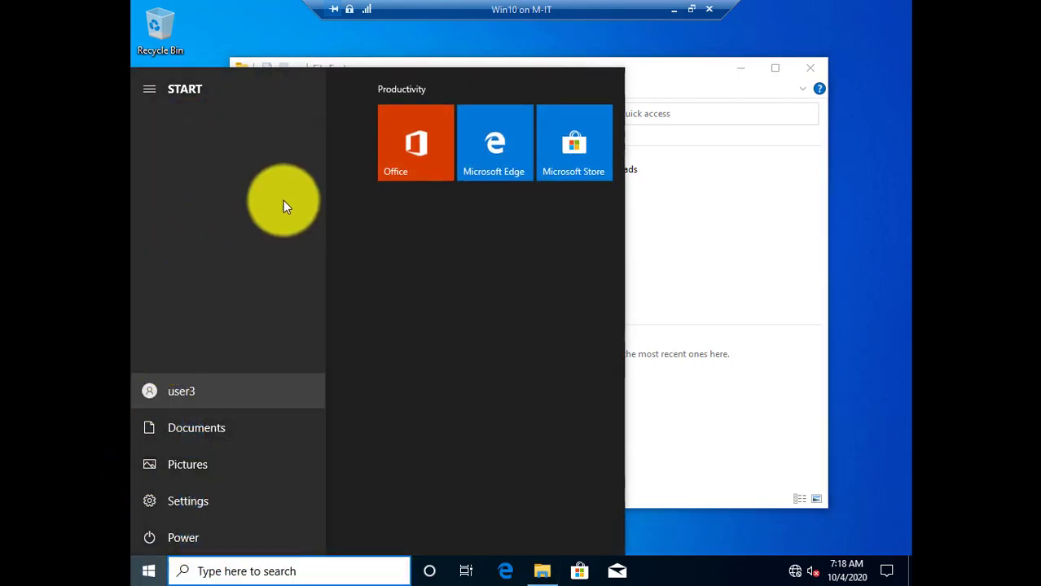
{"action": "left_click", "coordinate": [150, 569]}
{"action": "left_click", "coordinate": [149, 569]}
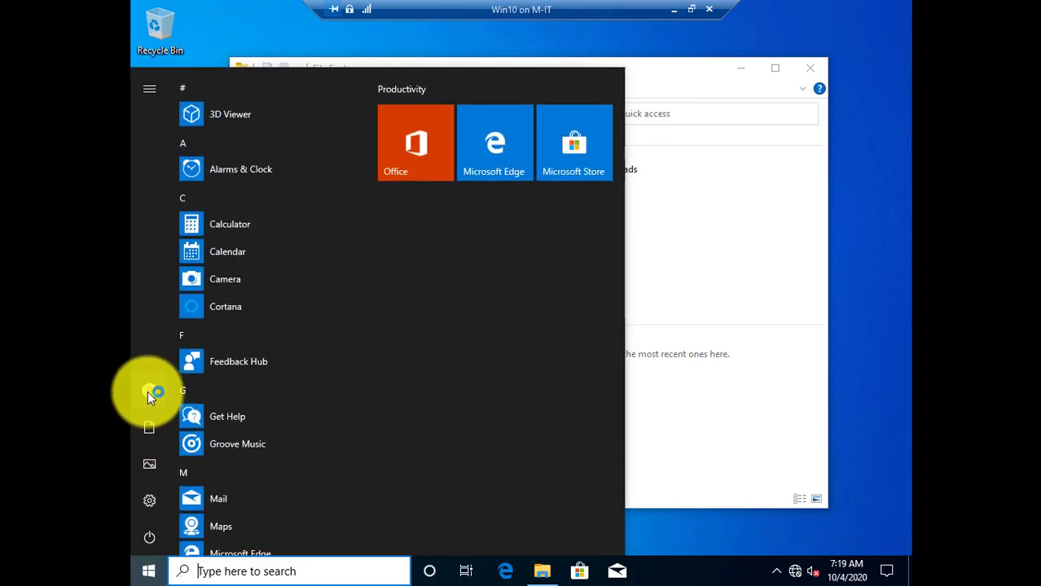
{"action": "mouse_move", "coordinate": [162, 388]}
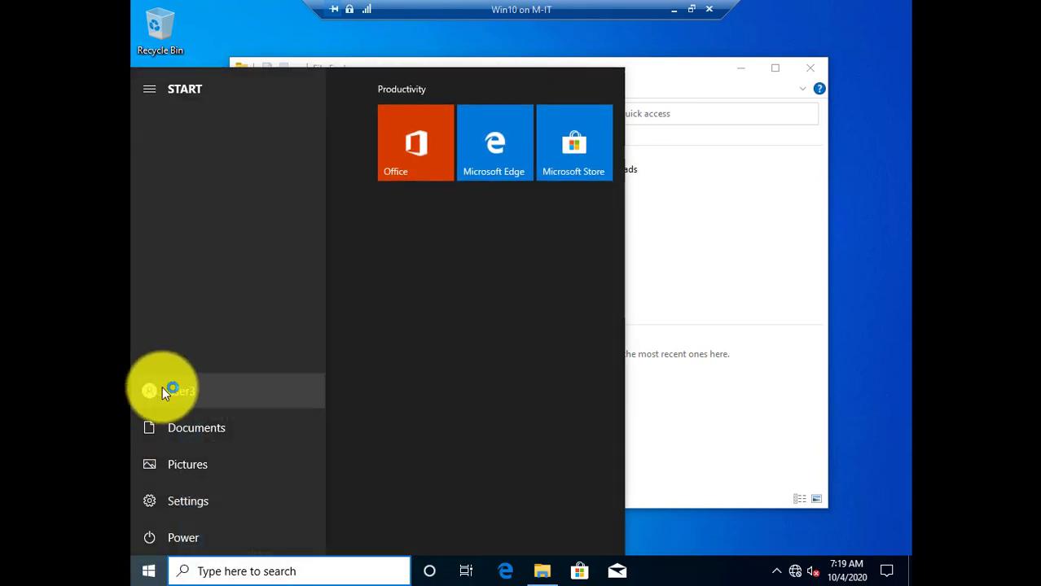
{"action": "left_click", "coordinate": [227, 392]}
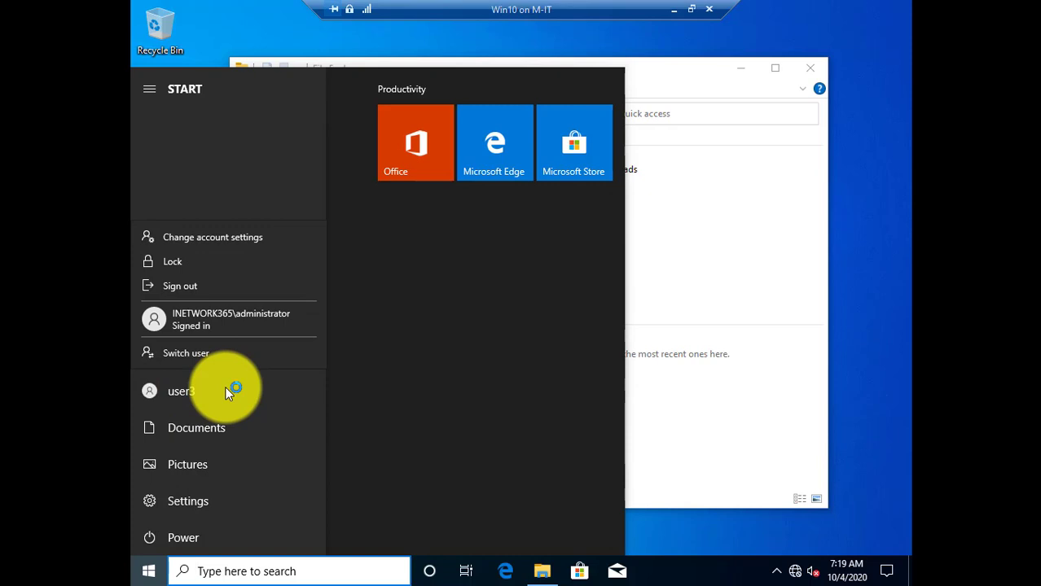
{"action": "left_click", "coordinate": [184, 284]}
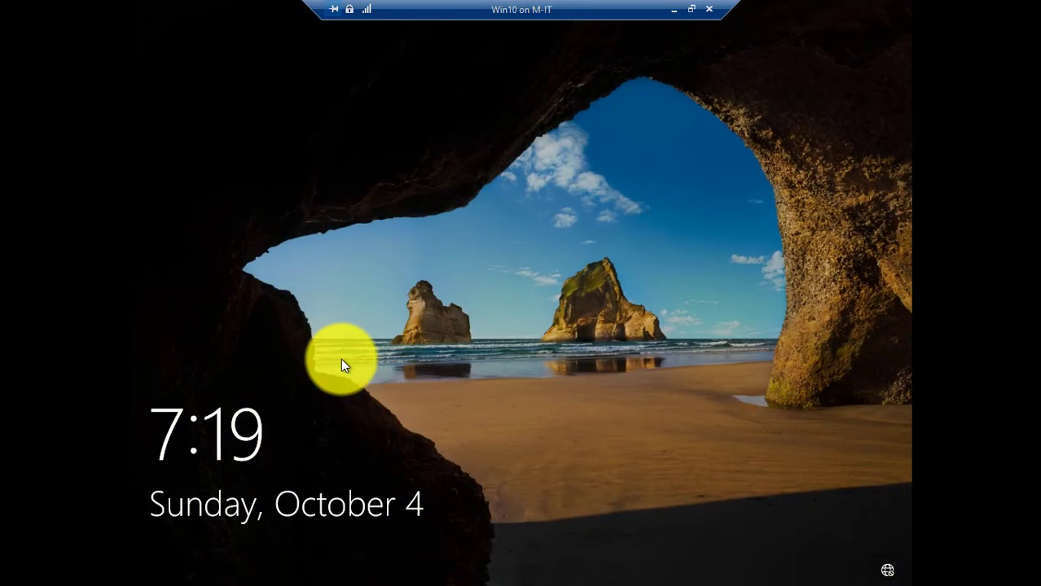
Sign in to Win10 as Other user test with its password
{"action": "left_click", "coordinate": [340, 358]}
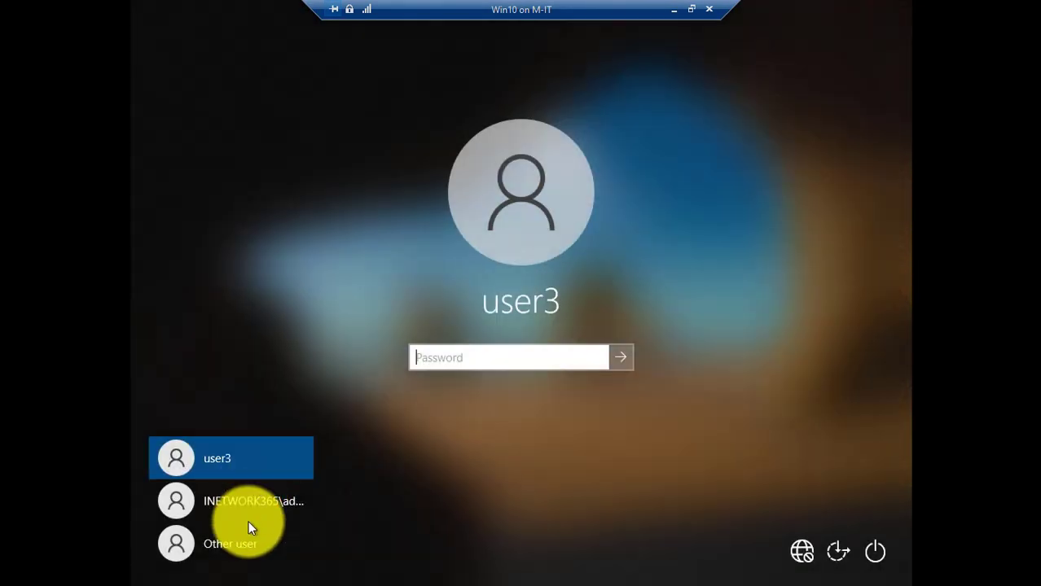
{"action": "left_click", "coordinate": [247, 534]}
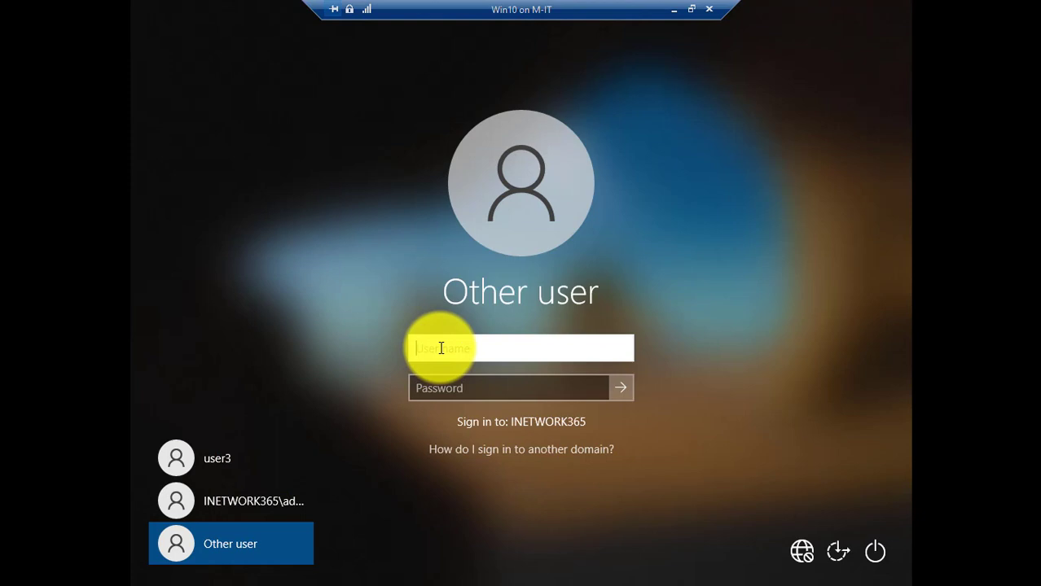
{"action": "type", "text": "test"}
{"action": "key", "text": "Tab"}
{"action": "type", "text": "•••"}
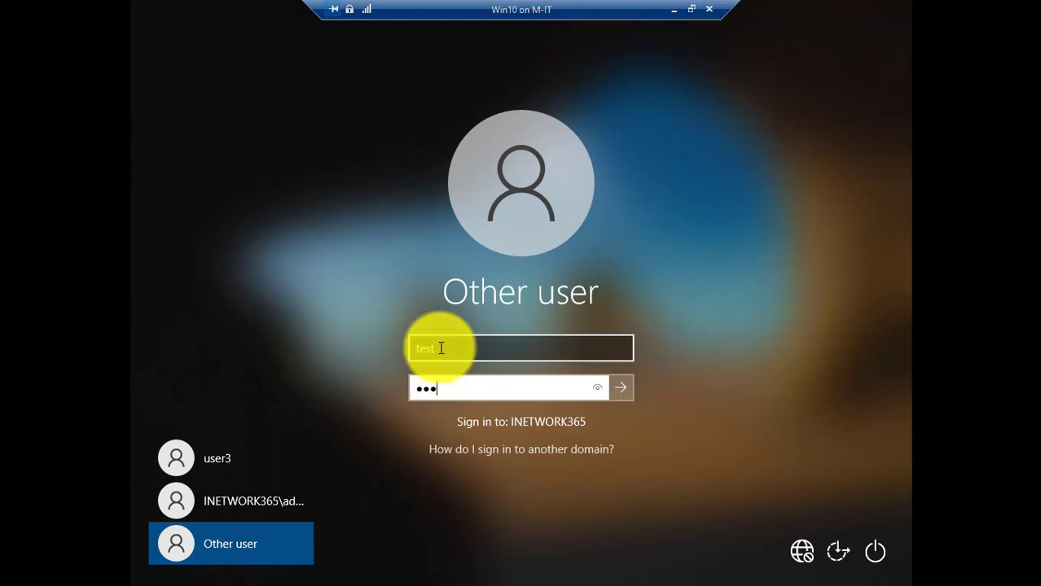
{"action": "type", "text": "••••••"}
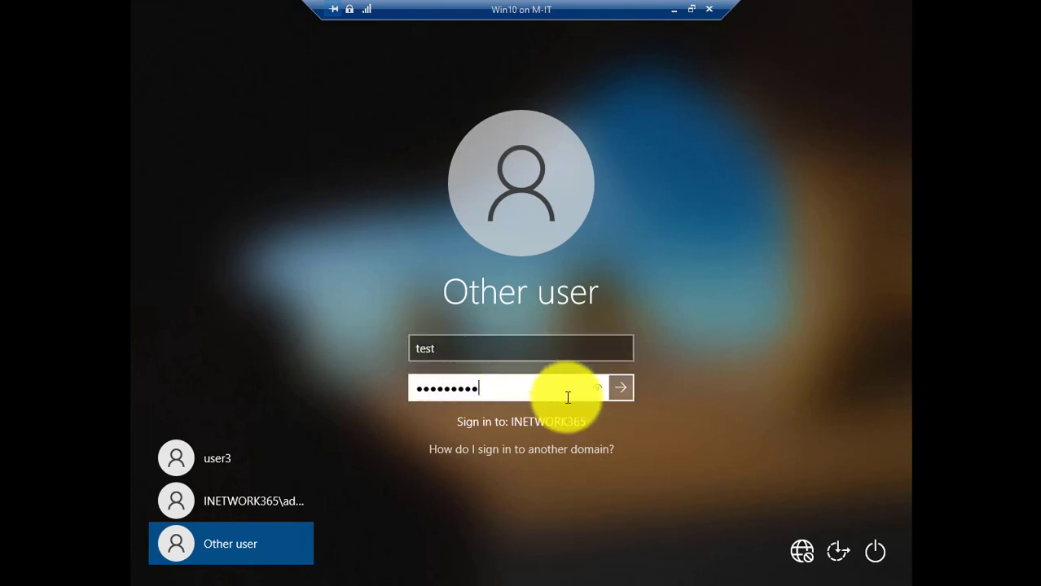
{"action": "left_click", "coordinate": [622, 389]}
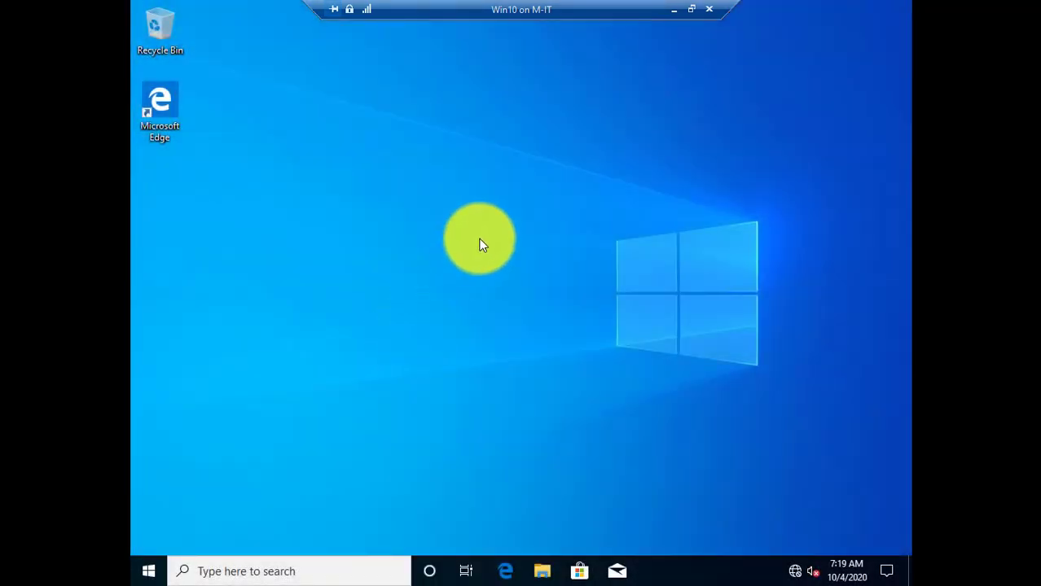
Minimize the Win10 connection and reopen the ADSRV server connection full screen
{"action": "left_click", "coordinate": [149, 574]}
{"action": "mouse_move", "coordinate": [153, 404]}
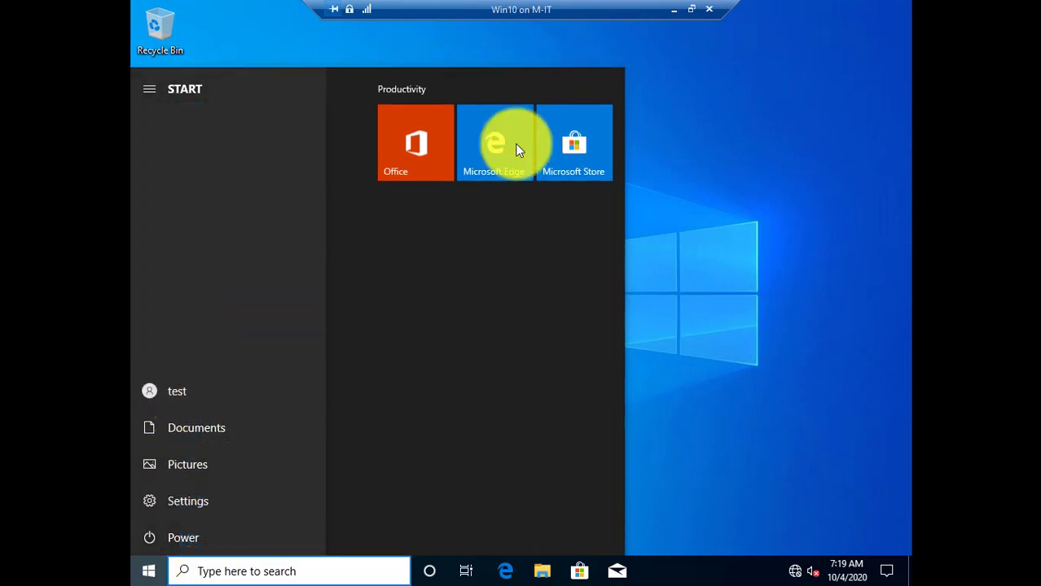
{"action": "left_click_drag", "start_coordinate": [515, 144], "coordinate": [743, 120]}
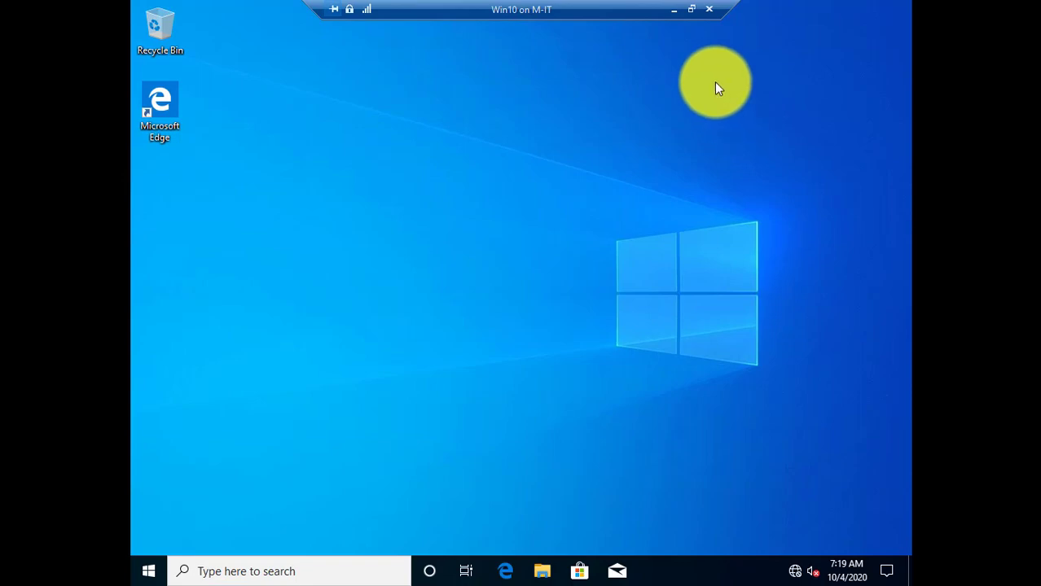
{"action": "left_click", "coordinate": [675, 10]}
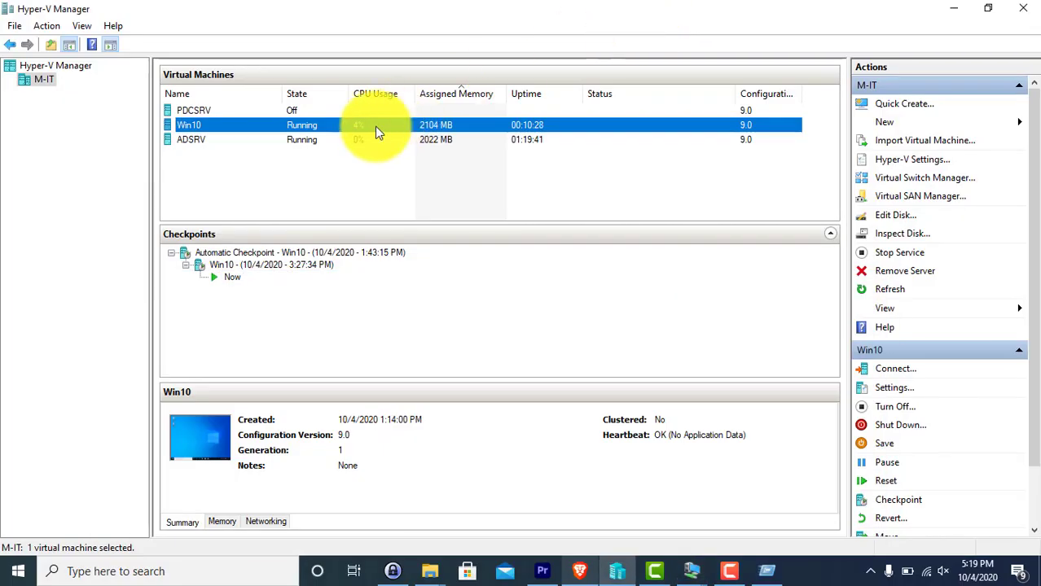
{"action": "double_click", "coordinate": [316, 139]}
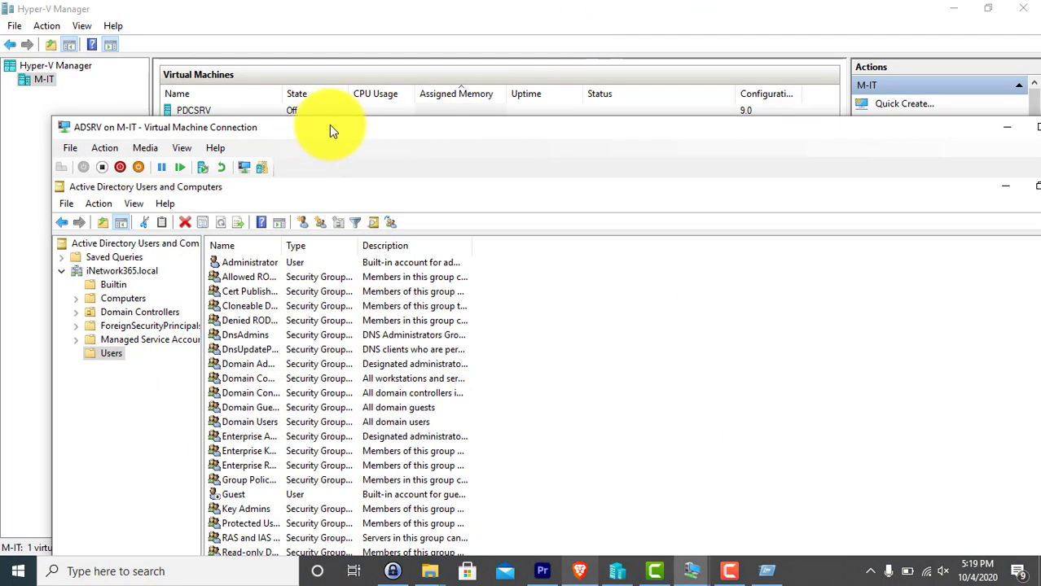
{"action": "double_click", "coordinate": [330, 124]}
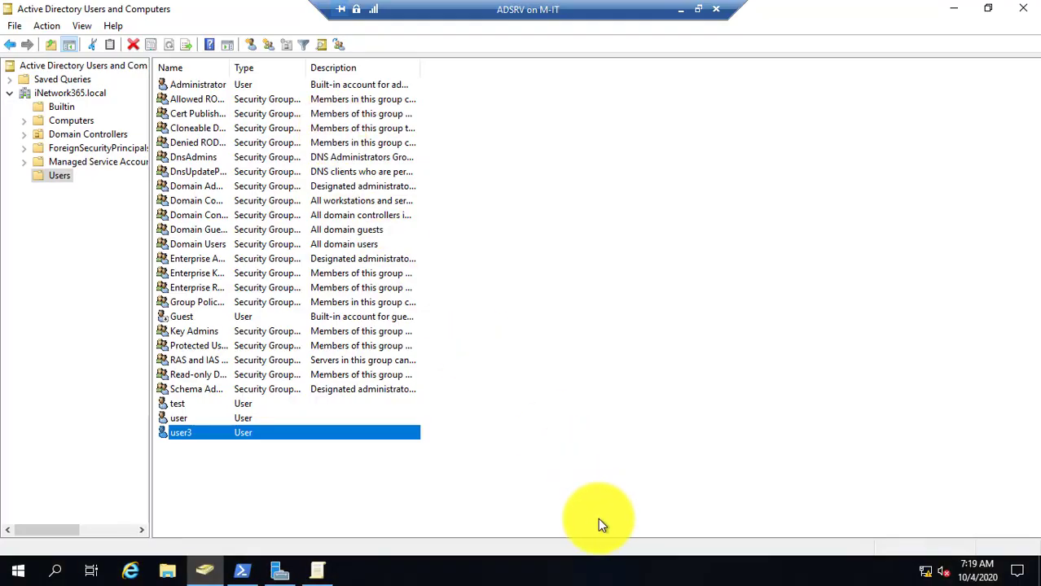